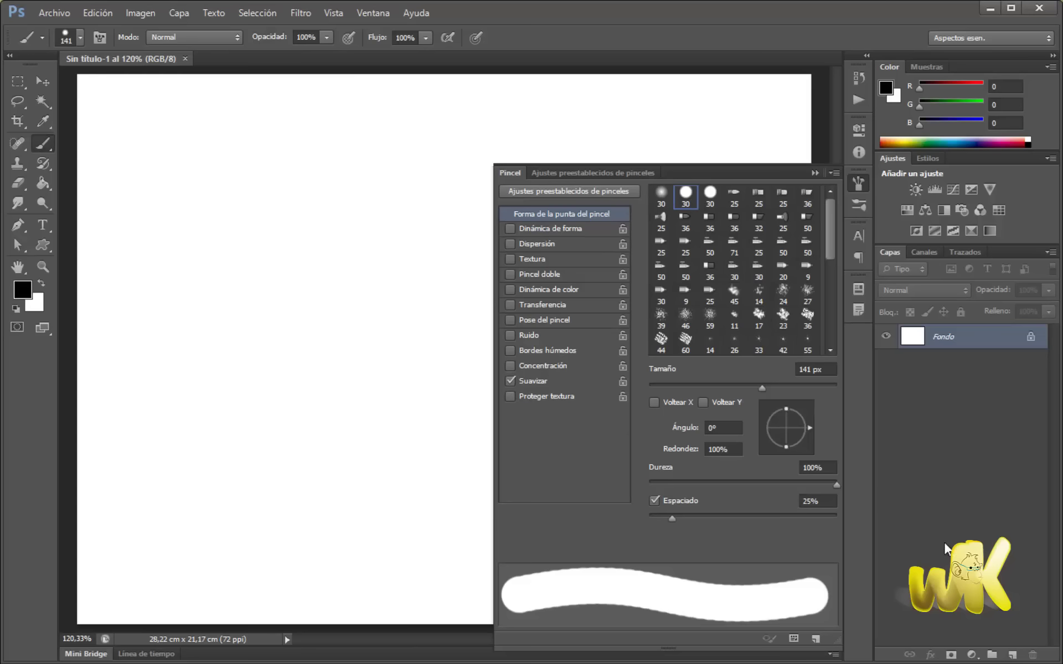
Collapse the brush settings and set the Brush tool's size to 48 px and its hardness to 24%
{"action": "left_click", "coordinate": [815, 172]}
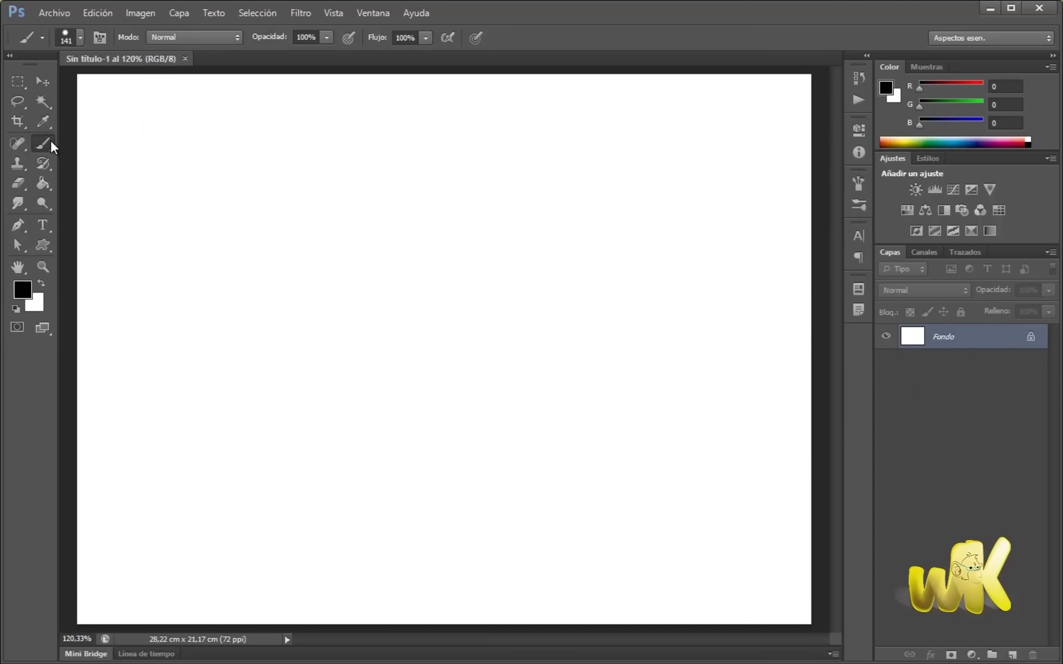
{"action": "left_click", "coordinate": [80, 37]}
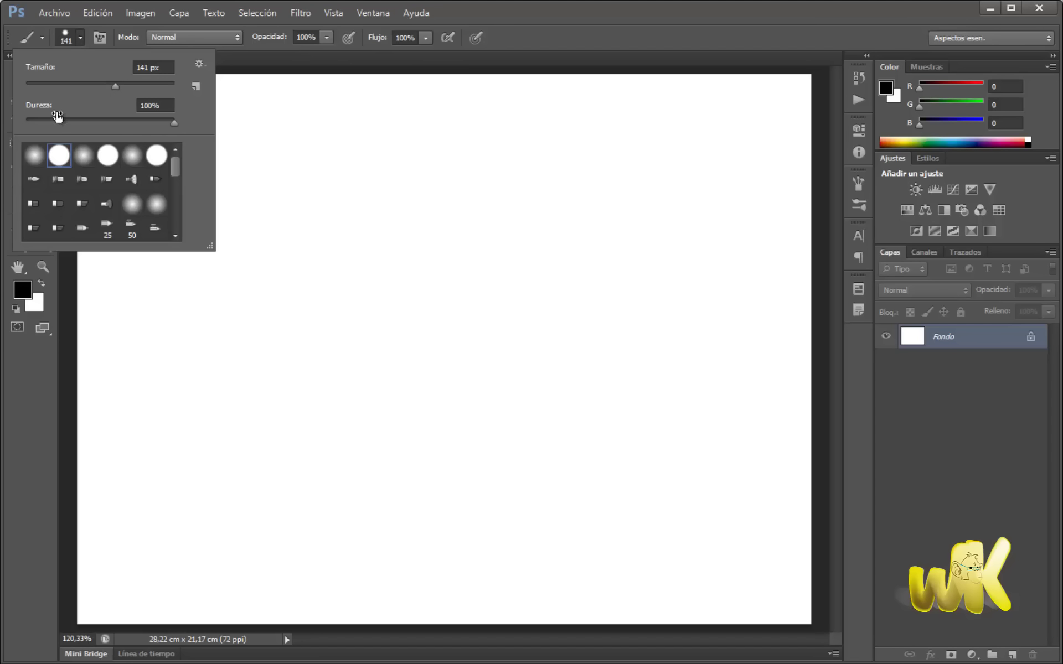
{"action": "left_click", "coordinate": [62, 83]}
{"action": "left_click", "coordinate": [62, 120]}
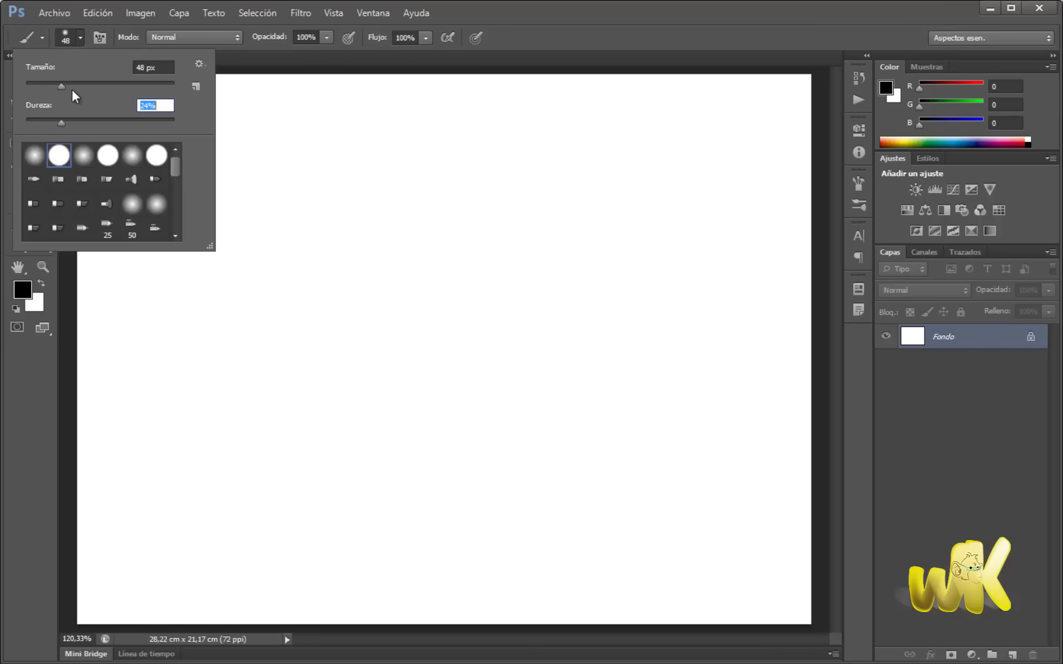
{"action": "left_click", "coordinate": [80, 38]}
{"action": "left_click", "coordinate": [21, 140]}
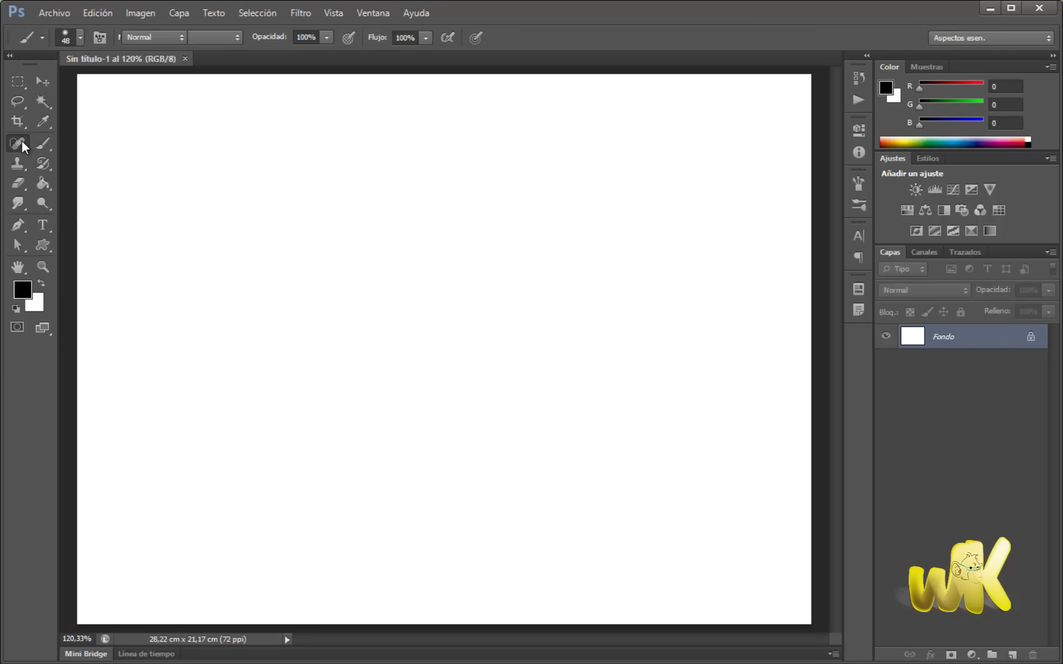
{"action": "left_click", "coordinate": [78, 140]}
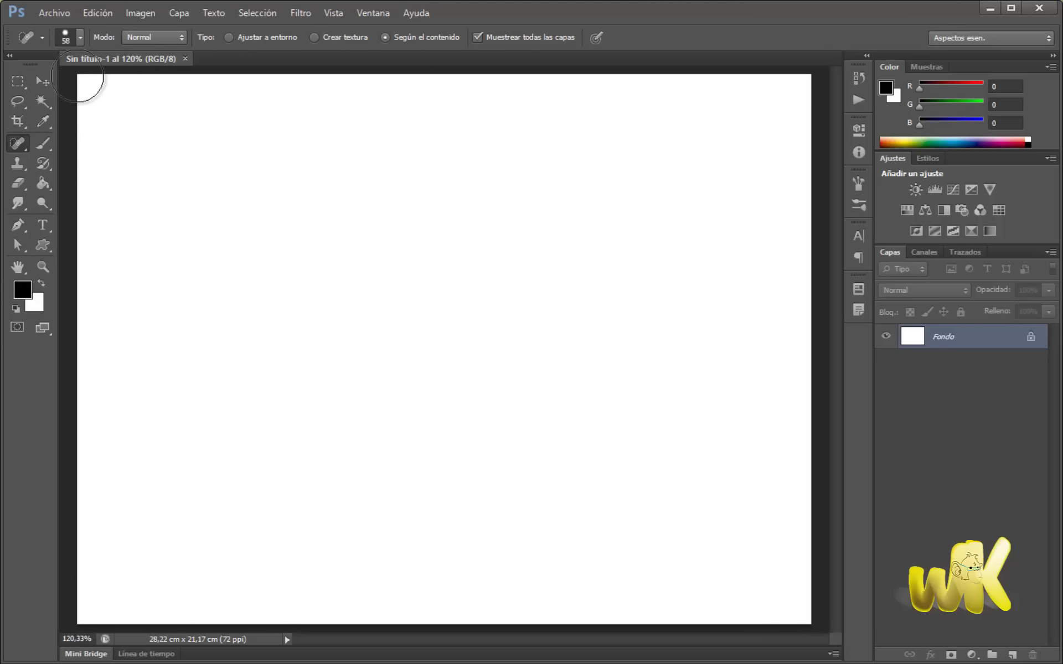
{"action": "left_click", "coordinate": [38, 142]}
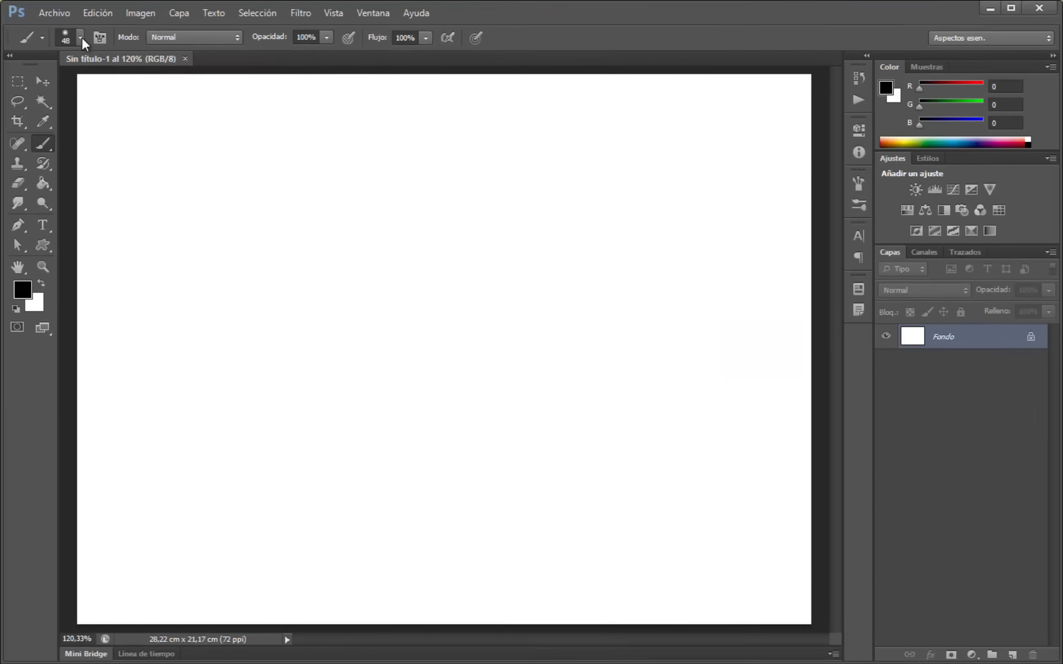
{"action": "left_click", "coordinate": [81, 37]}
{"action": "left_click", "coordinate": [81, 36]}
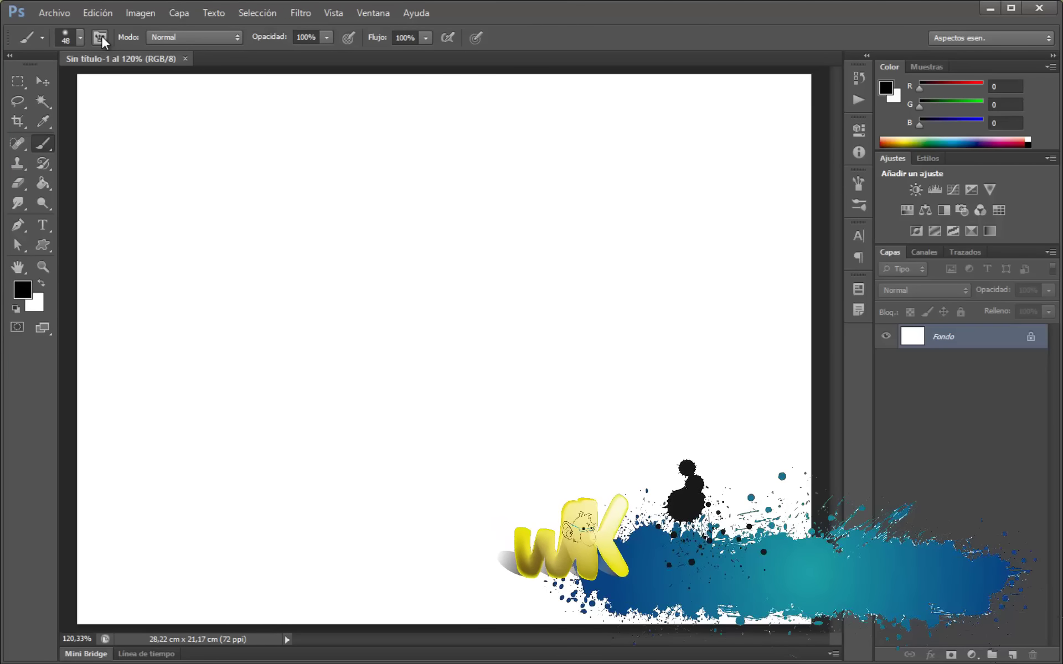
Reopen the full brush settings, browse the tip presets and choose the hard round 30 px tip
{"action": "left_click", "coordinate": [858, 183]}
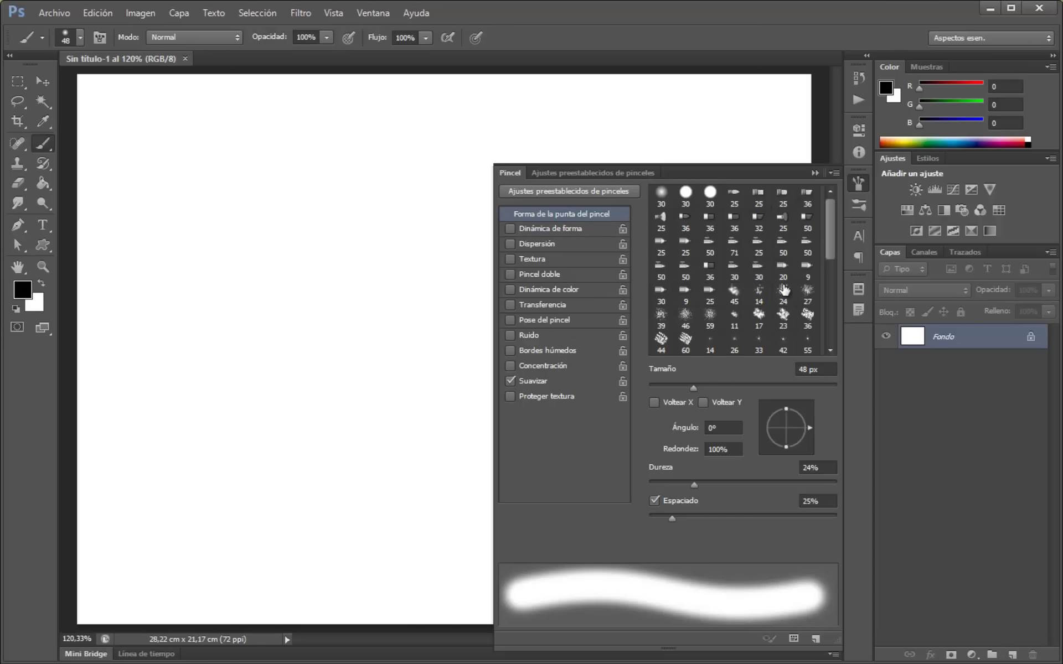
{"action": "scroll", "coordinate": [832, 210], "scroll_direction": "down", "scroll_amount": 3}
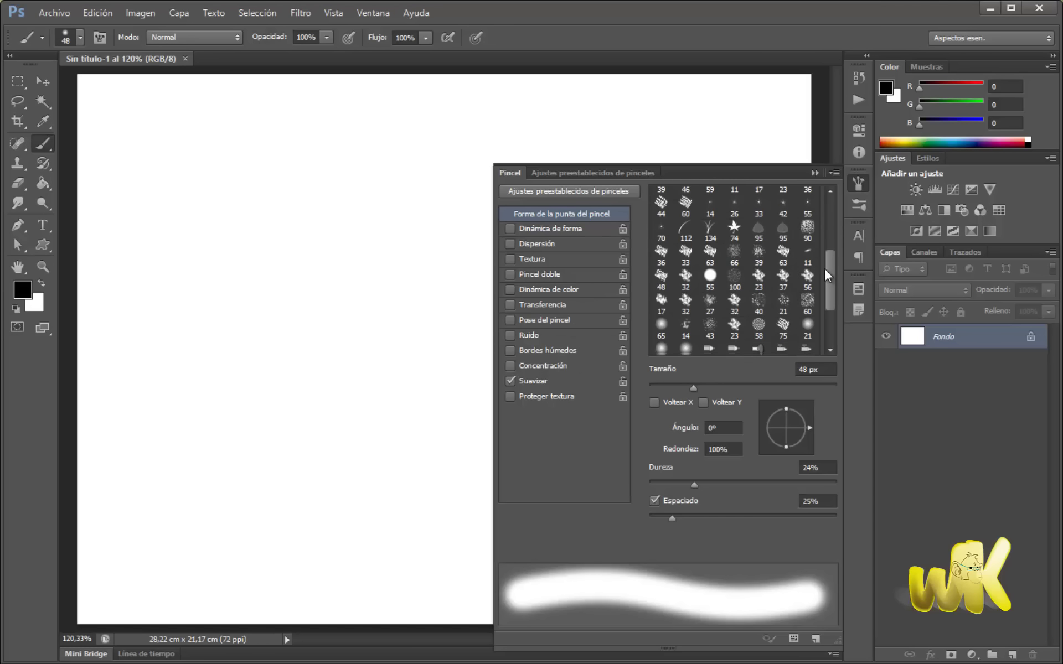
{"action": "scroll", "coordinate": [828, 228], "scroll_direction": "up", "scroll_amount": 2}
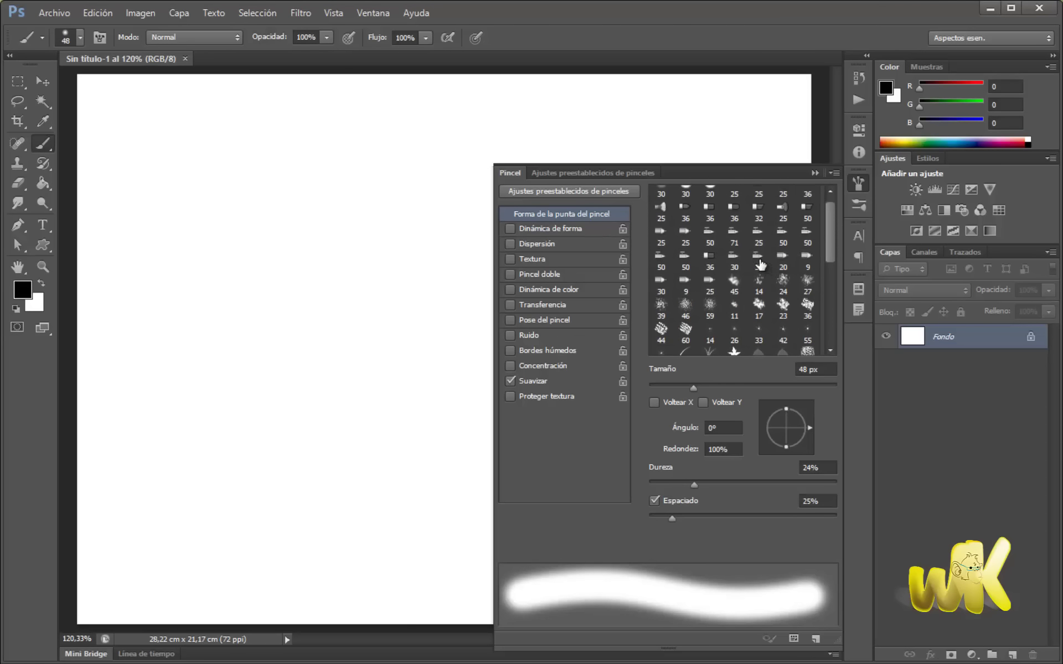
{"action": "left_click", "coordinate": [760, 264]}
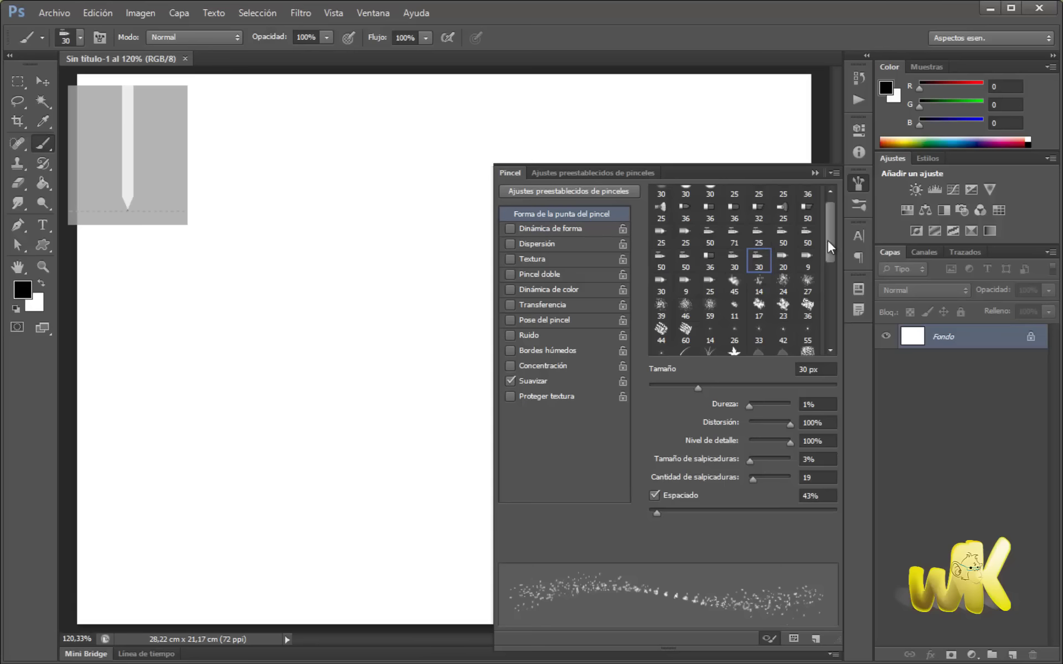
{"action": "left_click_drag", "start_coordinate": [829, 240], "coordinate": [832, 207]}
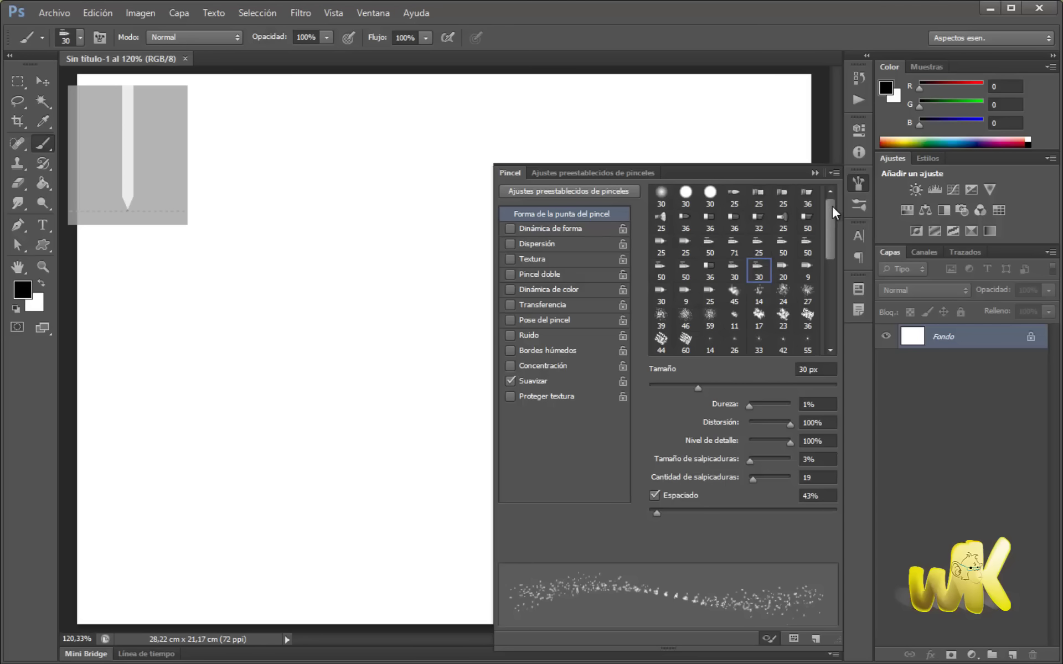
{"action": "left_click", "coordinate": [686, 199]}
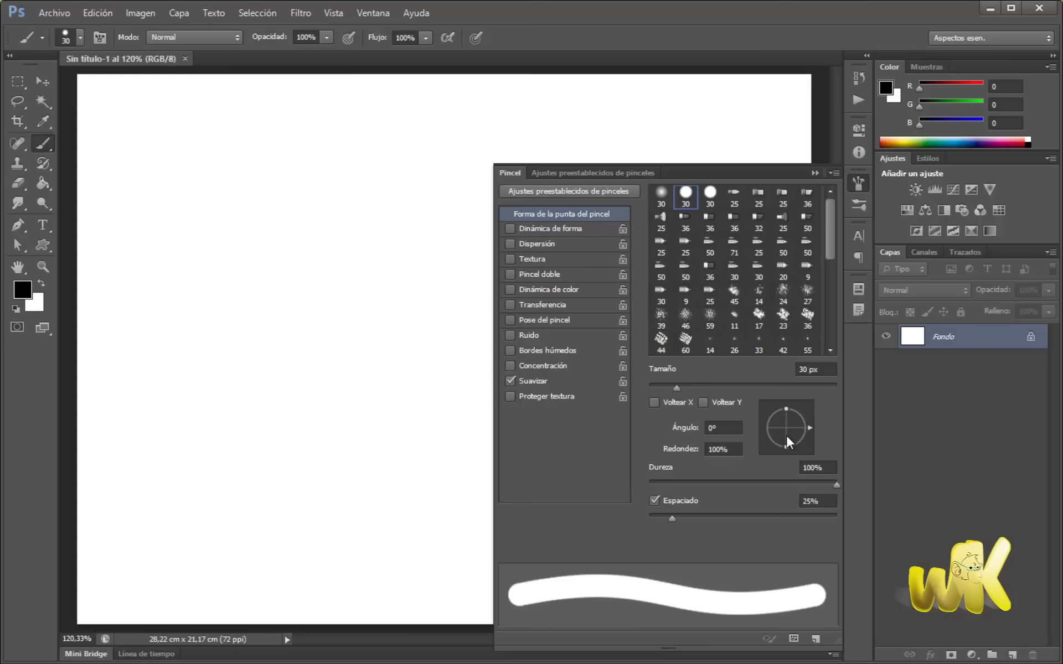
Try tip roundness values of 60% and 10%, and return the roundness to 100%
{"action": "double_click", "coordinate": [721, 454]}
{"action": "type", "text": "60"}
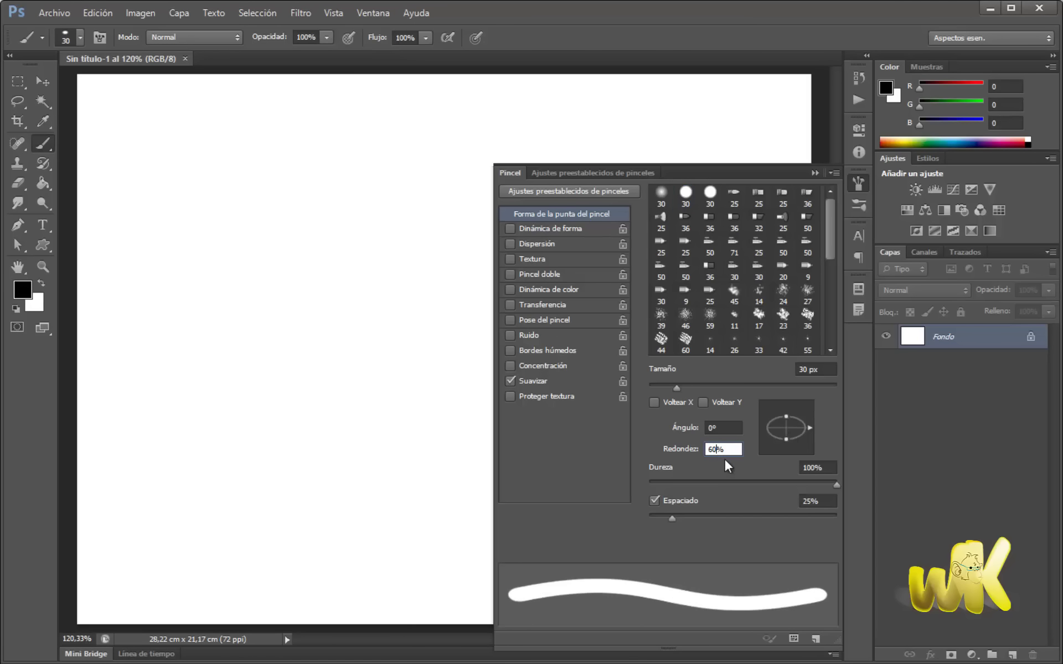
{"action": "double_click", "coordinate": [720, 450]}
{"action": "type", "text": "10"}
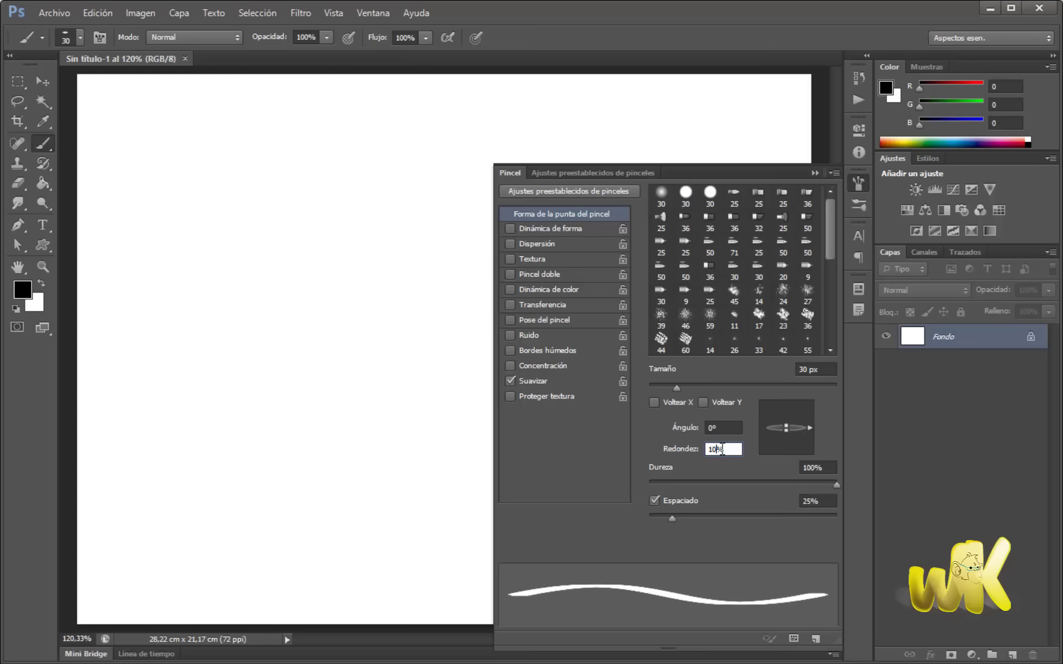
{"action": "type", "text": "0"}
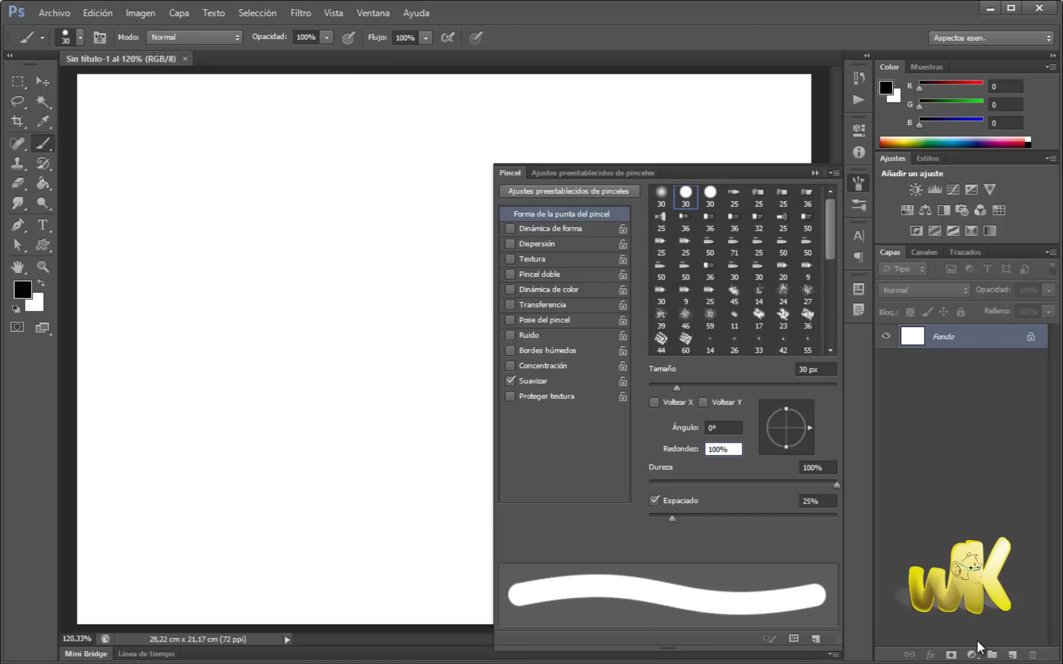
Compare the textured, erodible and airbrush tip presets by their stroke previews and available options
{"action": "left_click", "coordinate": [759, 316]}
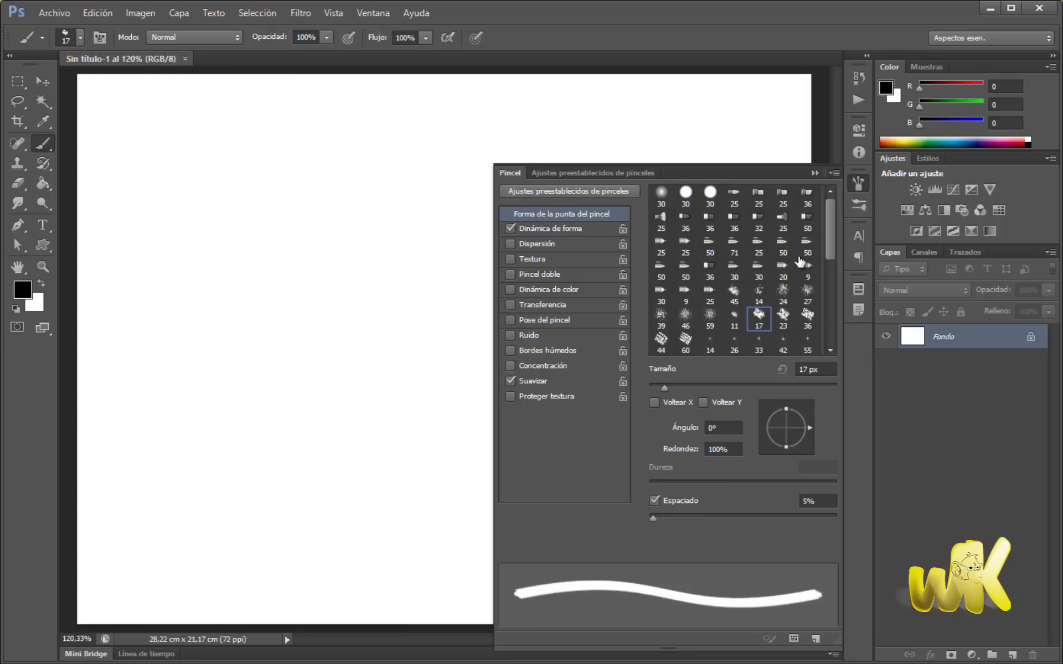
{"action": "left_click", "coordinate": [661, 243]}
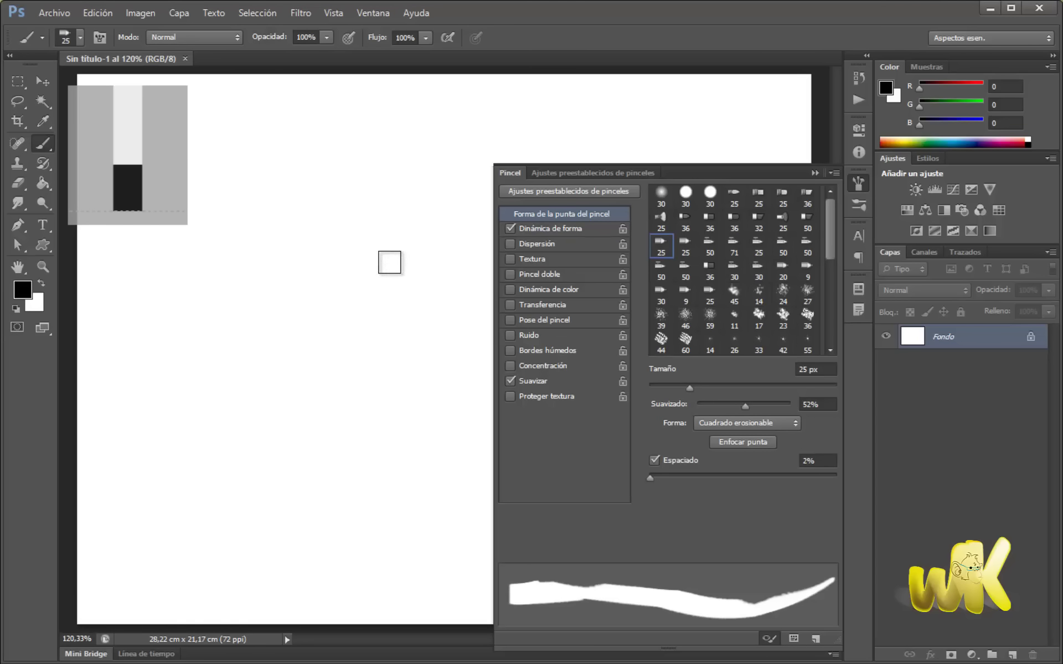
{"action": "left_click", "coordinate": [714, 246]}
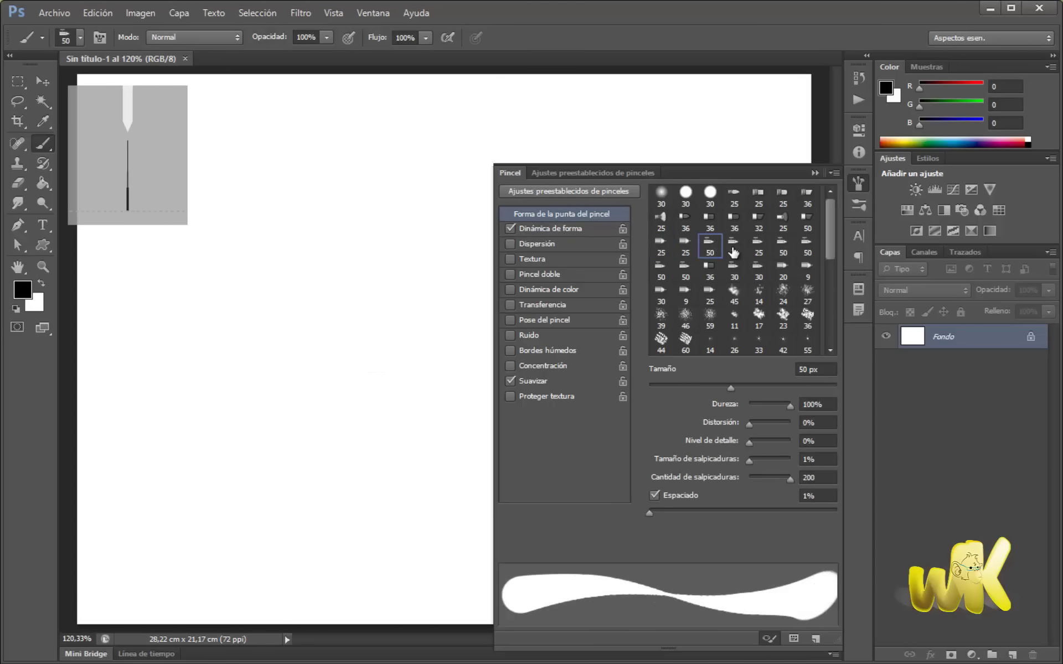
{"action": "left_click", "coordinate": [757, 246]}
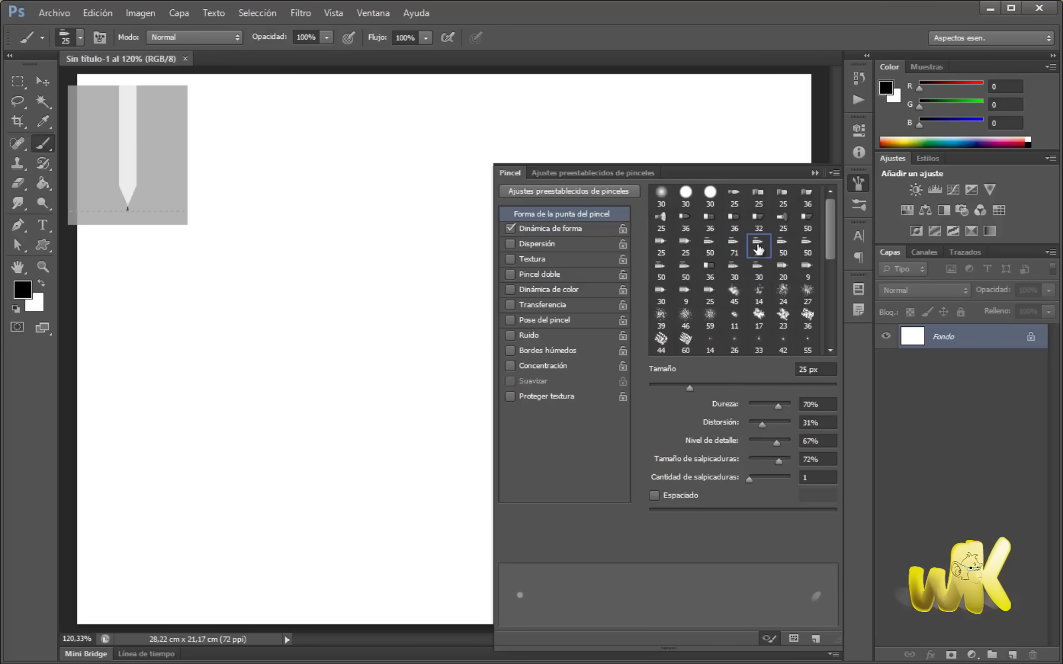
{"action": "left_click", "coordinate": [781, 246]}
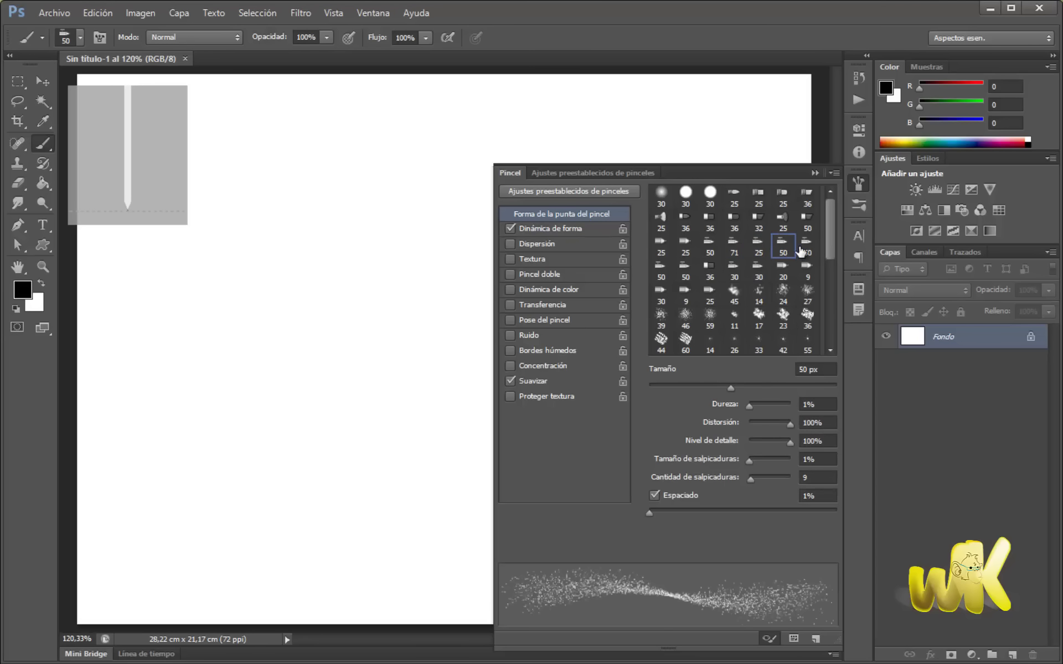
{"action": "left_click", "coordinate": [807, 247]}
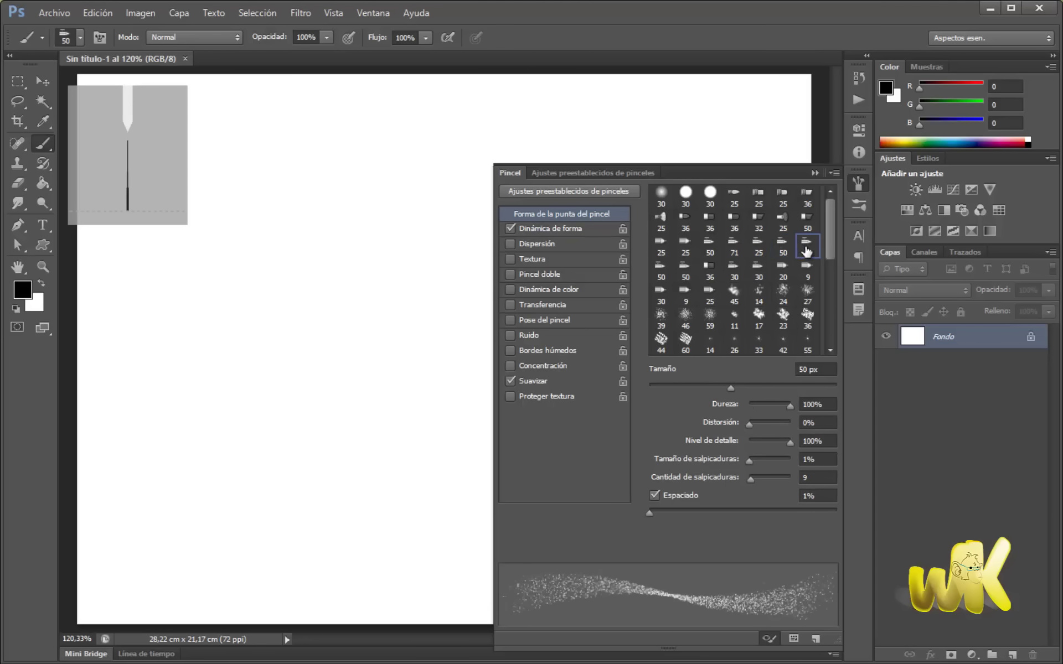
{"action": "left_click", "coordinate": [735, 248]}
{"action": "left_click", "coordinate": [710, 247]}
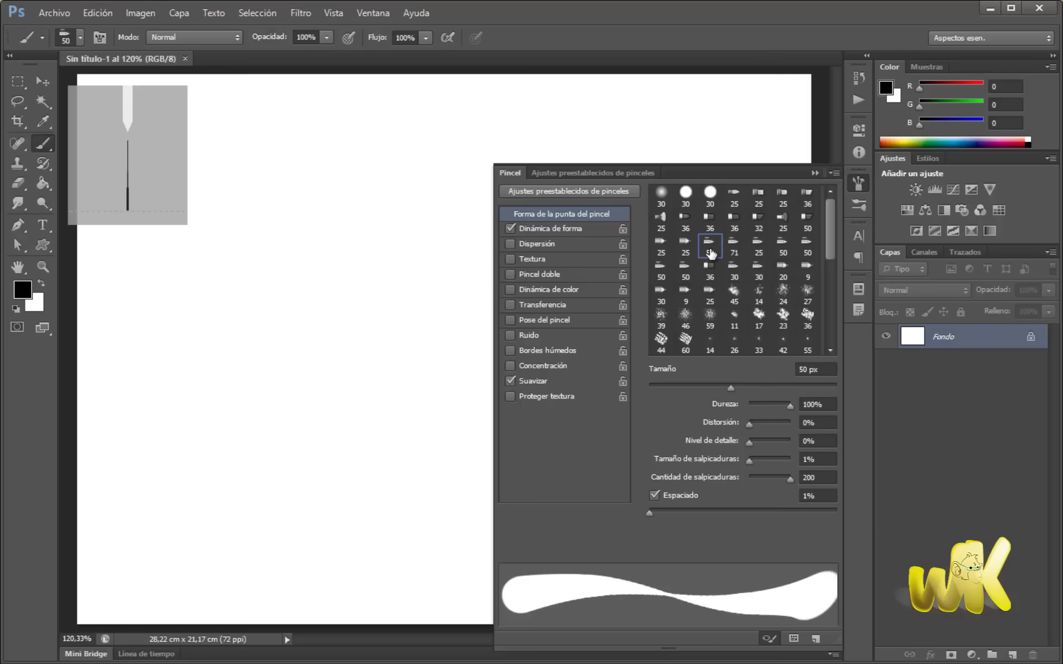
{"action": "left_click", "coordinate": [757, 246]}
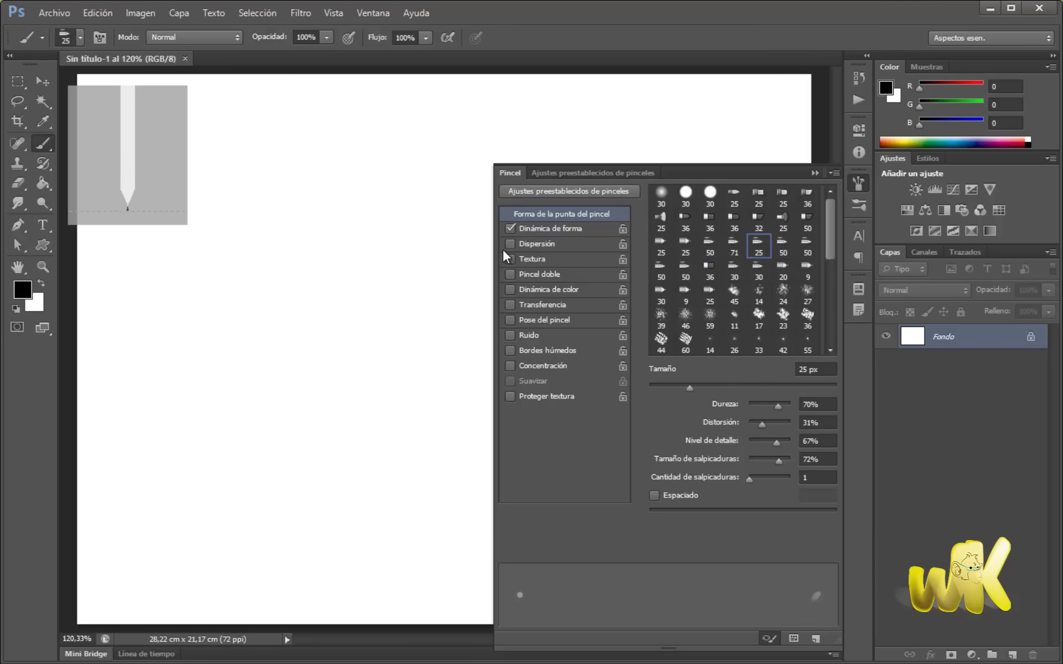
Scribble black test strokes on the canvas with the erodible point tip labelled 9, and sharpen its worn tip
{"action": "left_click", "coordinate": [807, 271]}
{"action": "mouse_move", "coordinate": [380, 351]}
{"action": "left_mouse_down"}
{"action": "mouse_move", "coordinate": [332, 326]}
{"action": "mouse_move", "coordinate": [349, 301]}
{"action": "mouse_move", "coordinate": [337, 279]}
{"action": "mouse_move", "coordinate": [265, 276]}
{"action": "mouse_move", "coordinate": [326, 227]}
{"action": "mouse_move", "coordinate": [260, 232]}
{"action": "mouse_move", "coordinate": [321, 211]}
{"action": "mouse_move", "coordinate": [366, 166]}
{"action": "mouse_move", "coordinate": [332, 183]}
{"action": "mouse_move", "coordinate": [382, 143]}
{"action": "mouse_move", "coordinate": [400, 164]}
{"action": "mouse_move", "coordinate": [416, 279]}
{"action": "mouse_move", "coordinate": [319, 540]}
{"action": "left_mouse_up"}
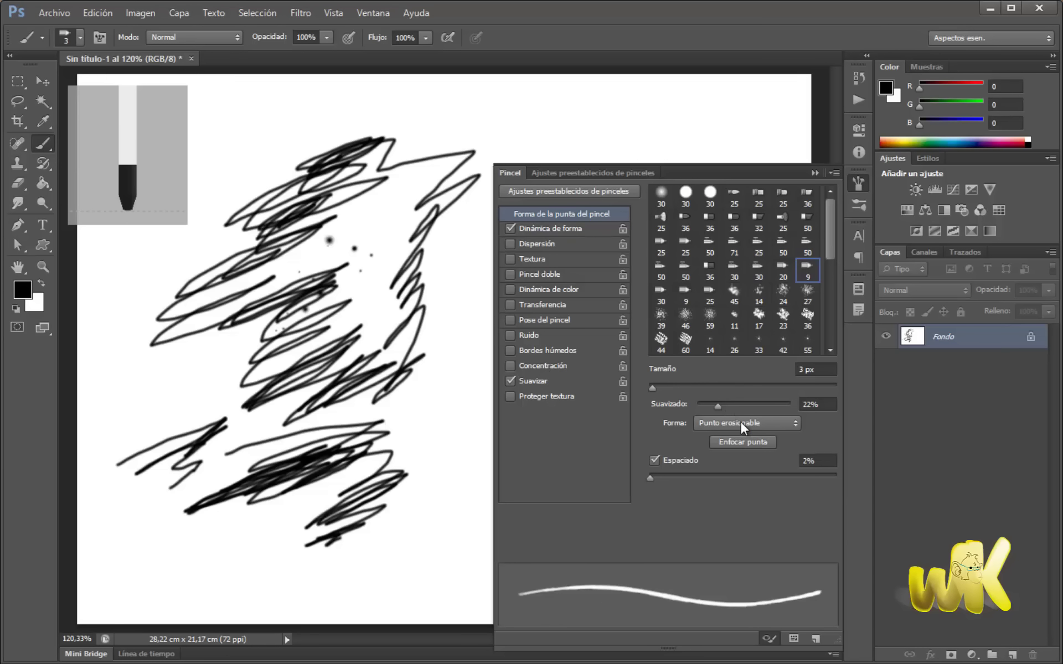
{"action": "left_click", "coordinate": [742, 442]}
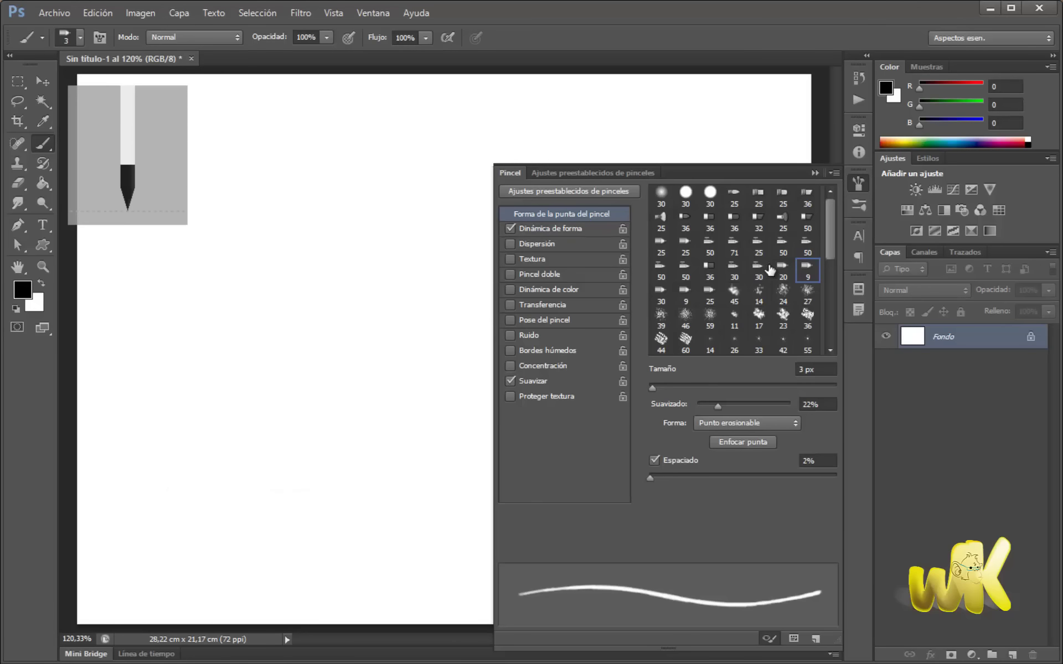
Choose the 25 px round fan bristle tip and paint a thick black looping stroke on the canvas
{"action": "left_click", "coordinate": [758, 269]}
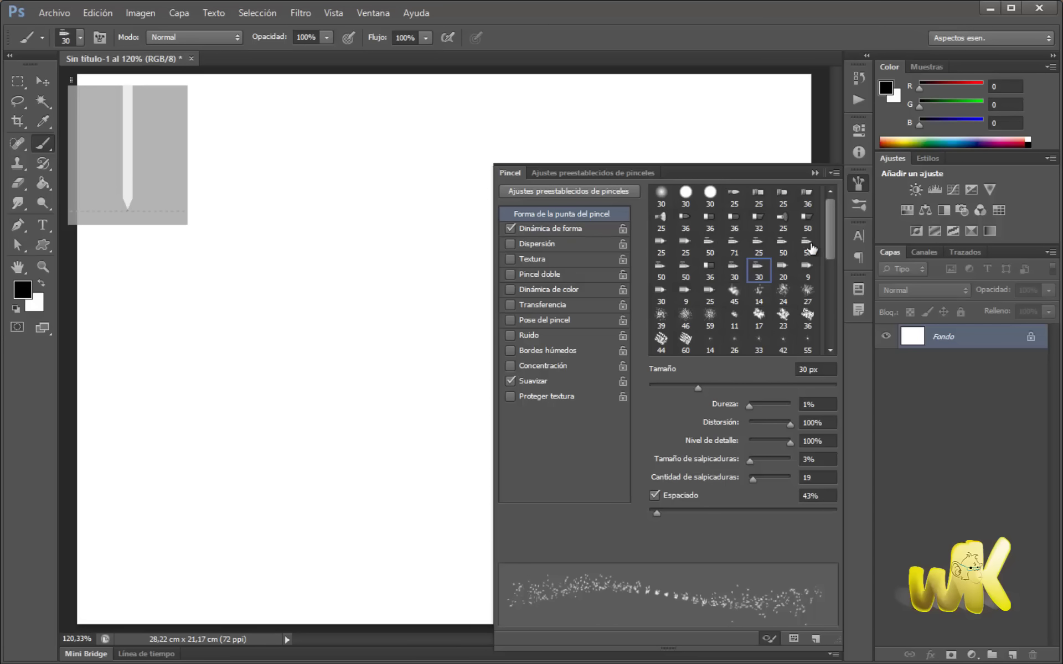
{"action": "left_click", "coordinate": [734, 269]}
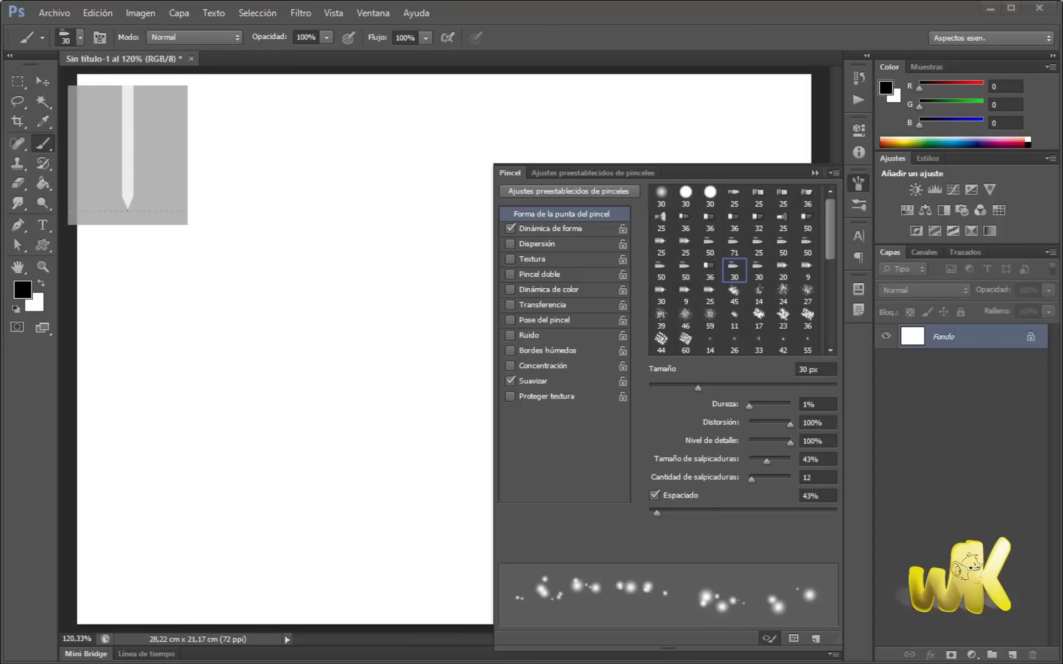
{"action": "left_click", "coordinate": [682, 221]}
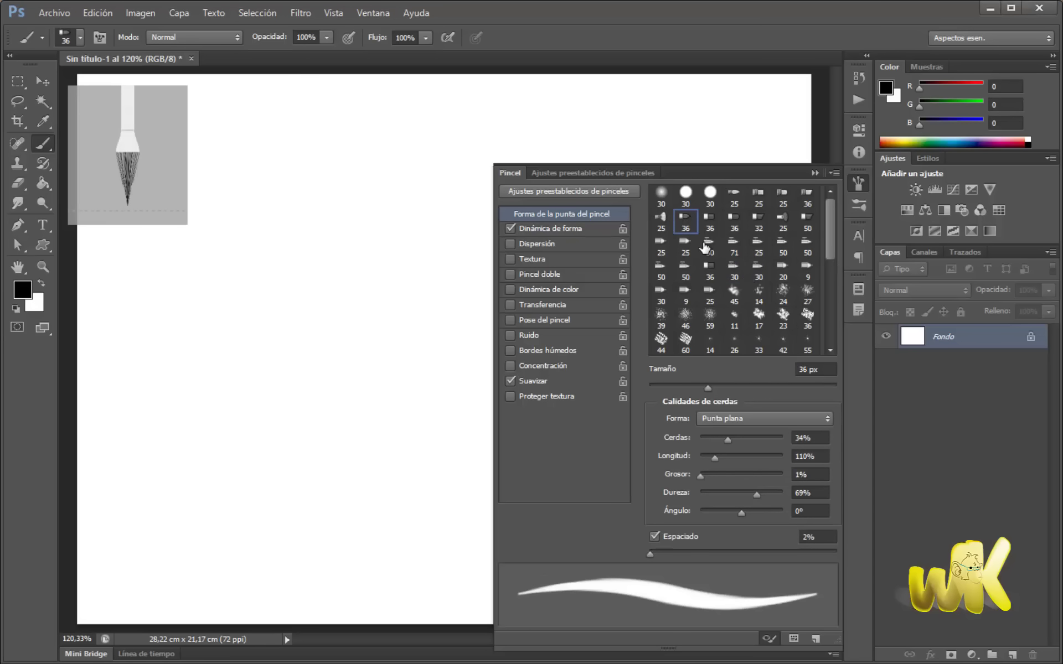
{"action": "left_click", "coordinate": [666, 222]}
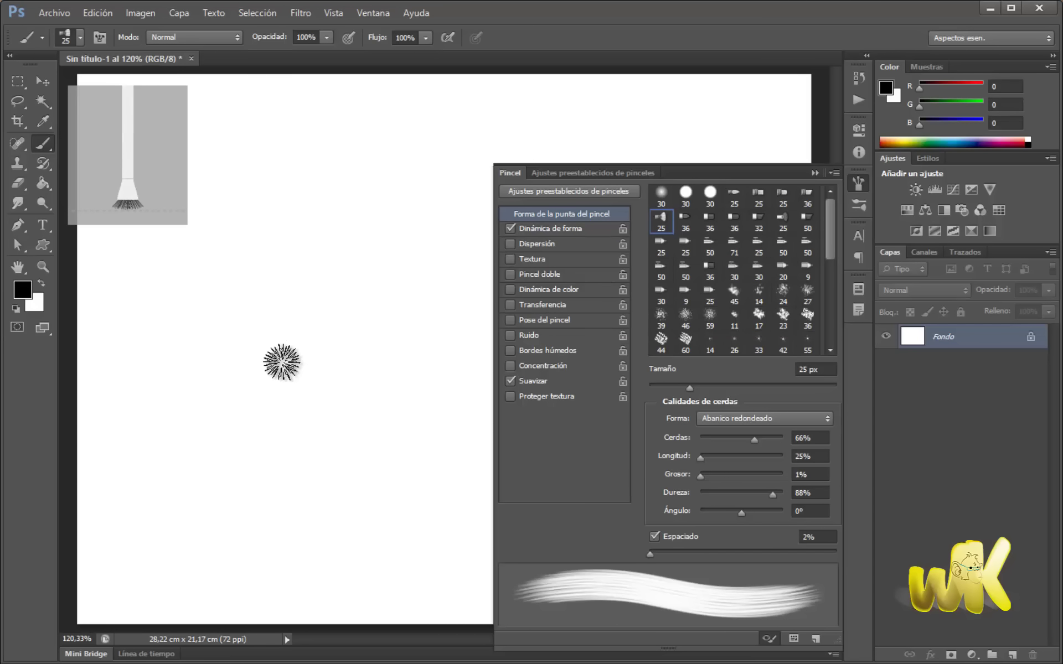
{"action": "mouse_move", "coordinate": [178, 427]}
{"action": "left_mouse_down"}
{"action": "mouse_move", "coordinate": [351, 339]}
{"action": "mouse_move", "coordinate": [261, 457]}
{"action": "mouse_move", "coordinate": [384, 284]}
{"action": "mouse_move", "coordinate": [295, 310]}
{"action": "mouse_move", "coordinate": [206, 372]}
{"action": "mouse_move", "coordinate": [213, 441]}
{"action": "mouse_move", "coordinate": [280, 505]}
{"action": "mouse_move", "coordinate": [299, 501]}
{"action": "left_mouse_up"}
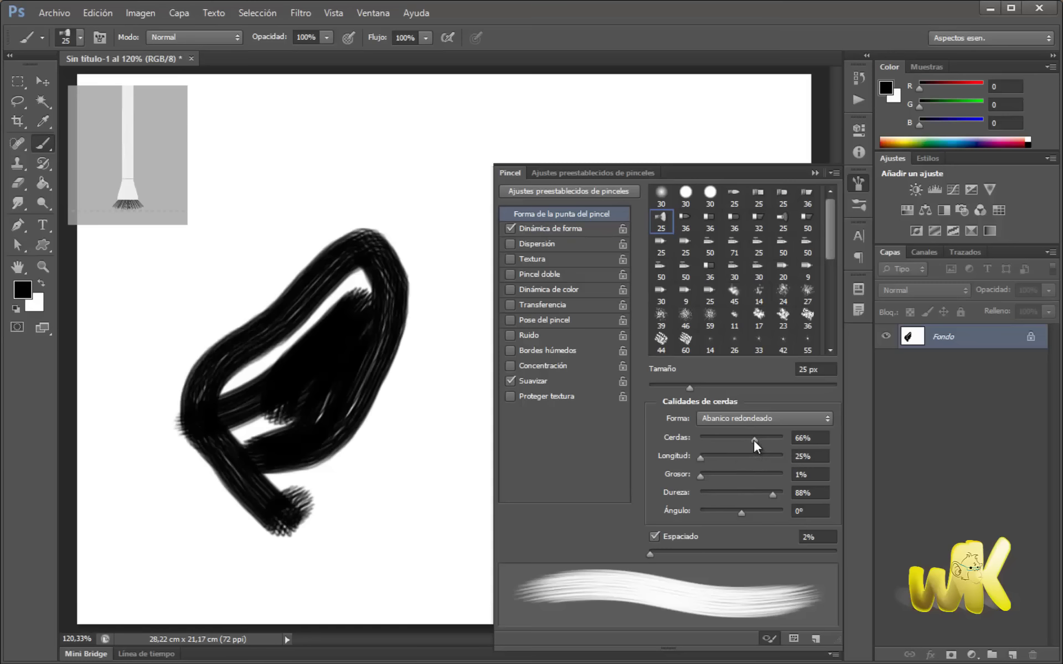
Reduce the tip's bristles to 18% and paint test strokes above the looping shape
{"action": "left_click_drag", "start_coordinate": [753, 440], "coordinate": [732, 440]}
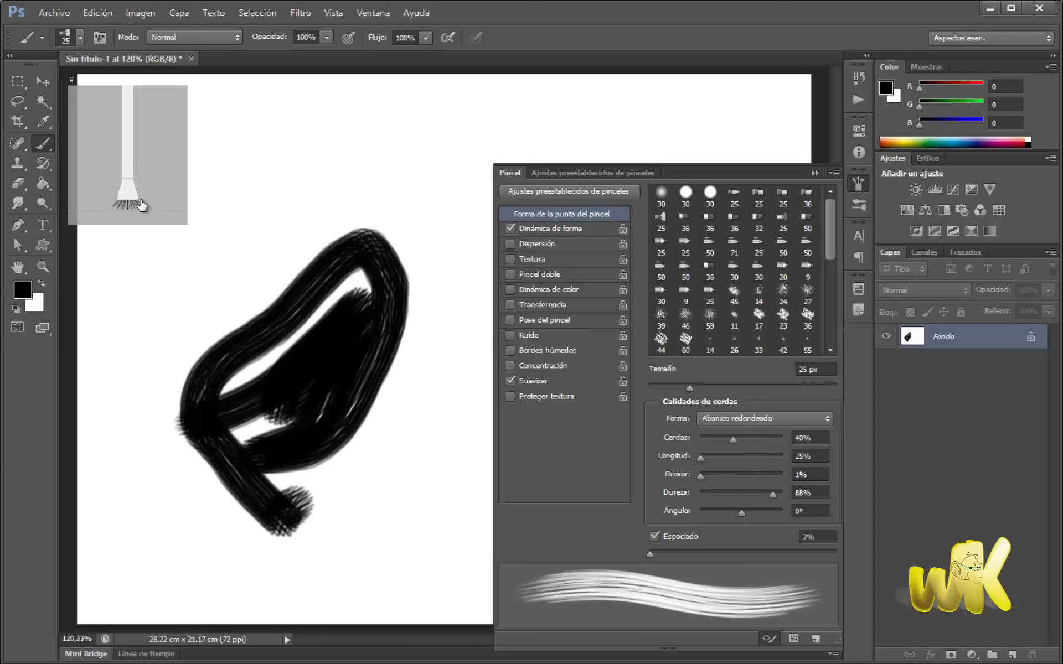
{"action": "left_click_drag", "start_coordinate": [714, 440], "coordinate": [714, 440]}
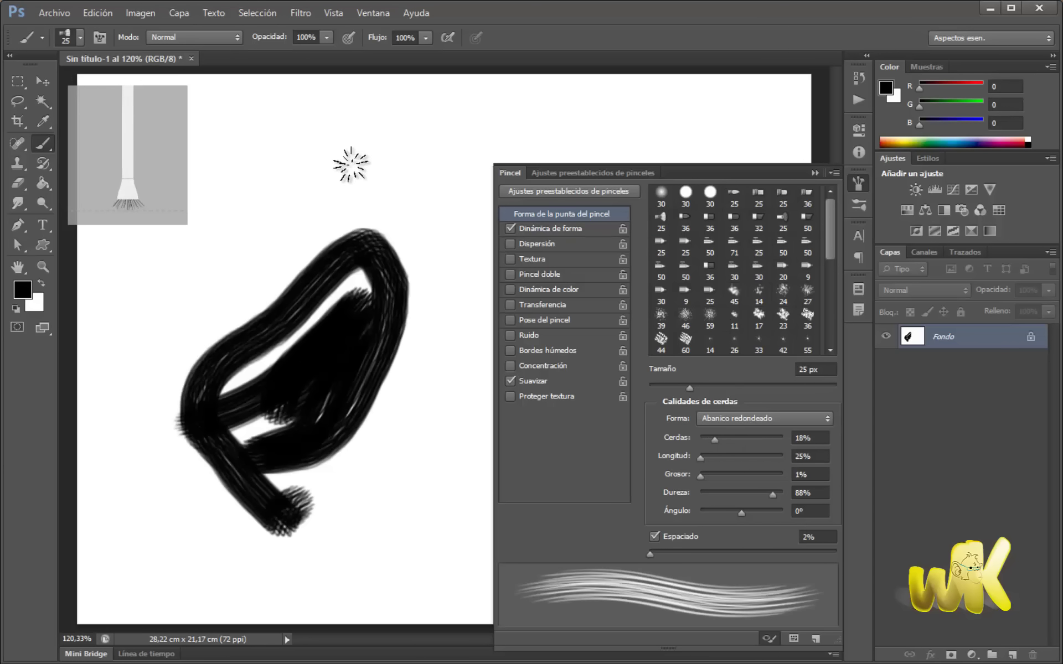
{"action": "mouse_move", "coordinate": [309, 165]}
{"action": "left_mouse_down"}
{"action": "mouse_move", "coordinate": [439, 136]}
{"action": "mouse_move", "coordinate": [285, 237]}
{"action": "mouse_move", "coordinate": [421, 183]}
{"action": "left_mouse_up"}
Set the round fan tip's bristles to 38% and its angle to 13°
{"action": "left_click_drag", "start_coordinate": [715, 438], "coordinate": [730, 438]}
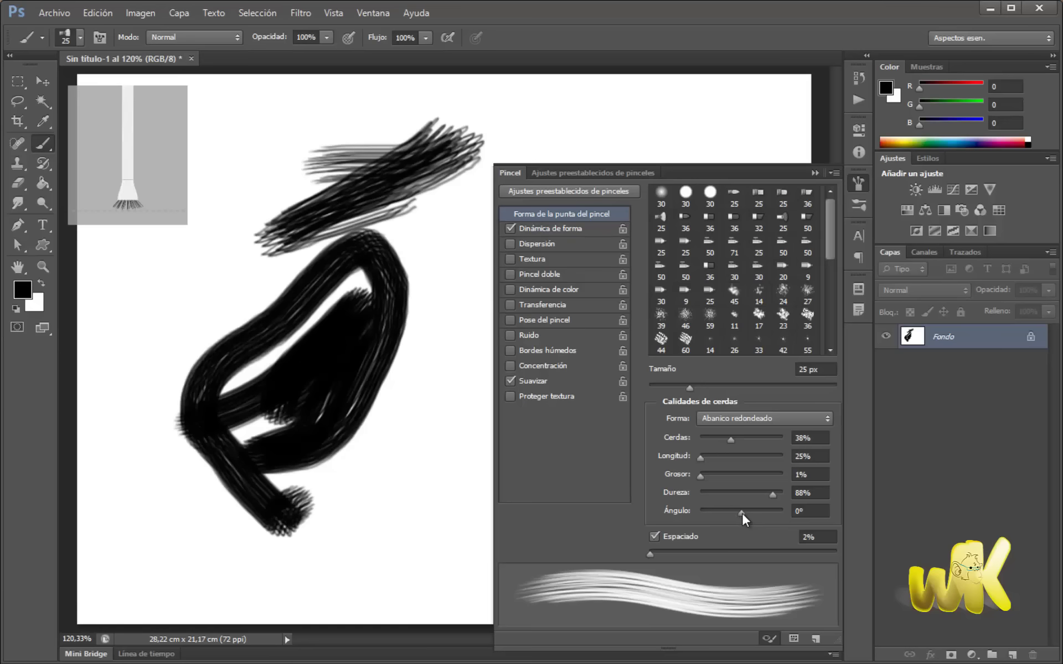
{"action": "mouse_move", "coordinate": [741, 512]}
{"action": "left_mouse_down"}
{"action": "mouse_move", "coordinate": [700, 517]}
{"action": "mouse_move", "coordinate": [774, 513]}
{"action": "mouse_move", "coordinate": [744, 513]}
{"action": "left_mouse_up"}
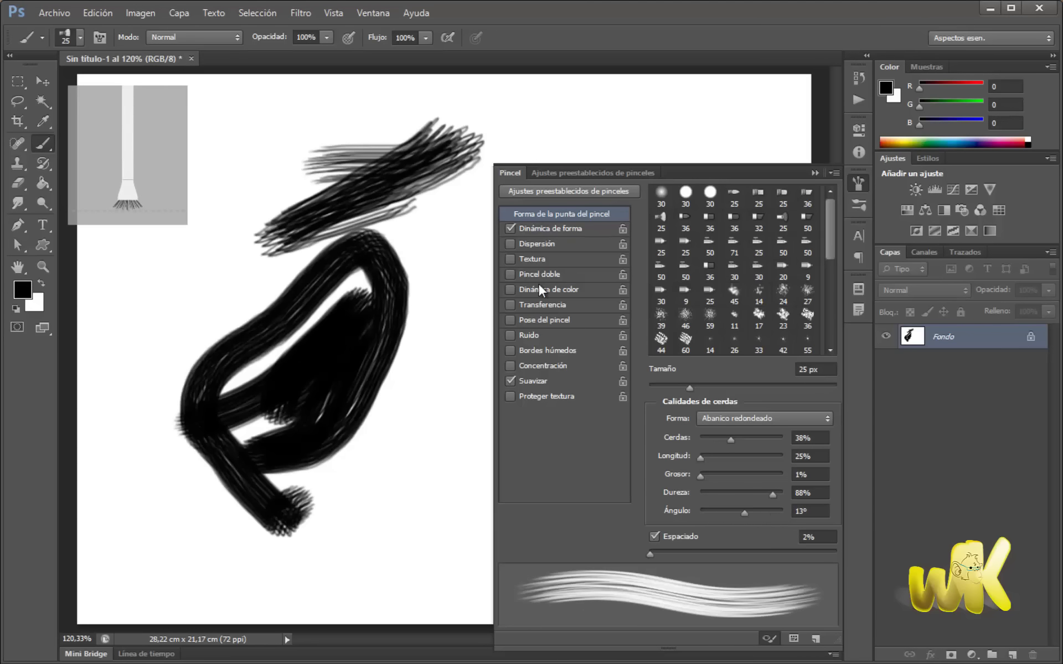
Turn off Shape Dynamics, and briefly try Texture, Dual Brush and Shape Dynamics before returning to the brush tip shape settings
{"action": "left_click", "coordinate": [510, 228]}
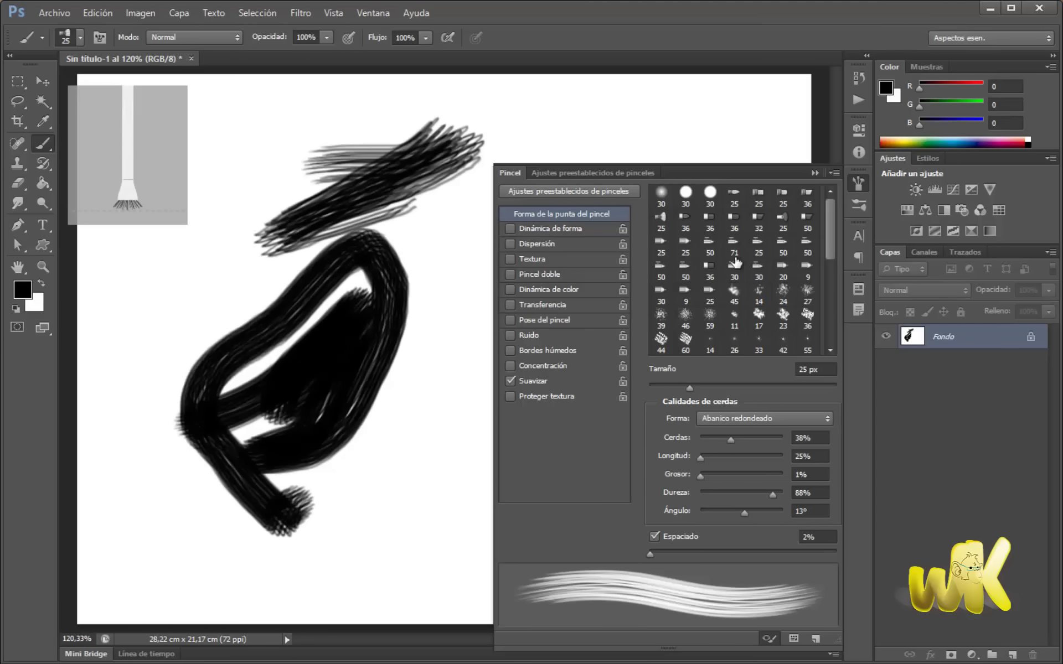
{"action": "left_click", "coordinate": [533, 258]}
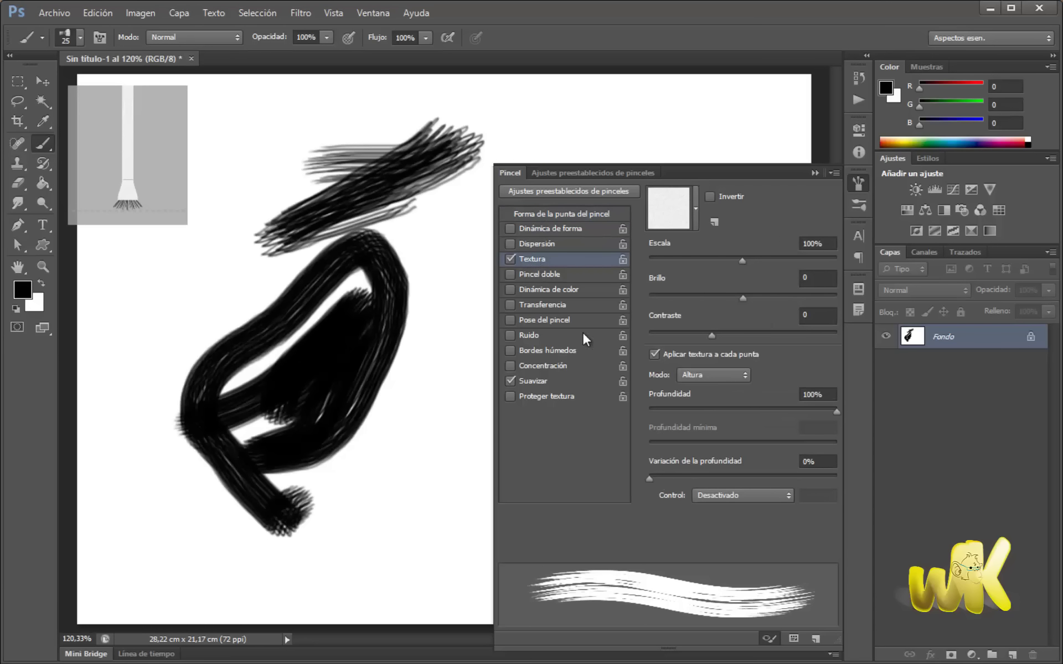
{"action": "left_click", "coordinate": [509, 259]}
{"action": "left_click", "coordinate": [534, 275]}
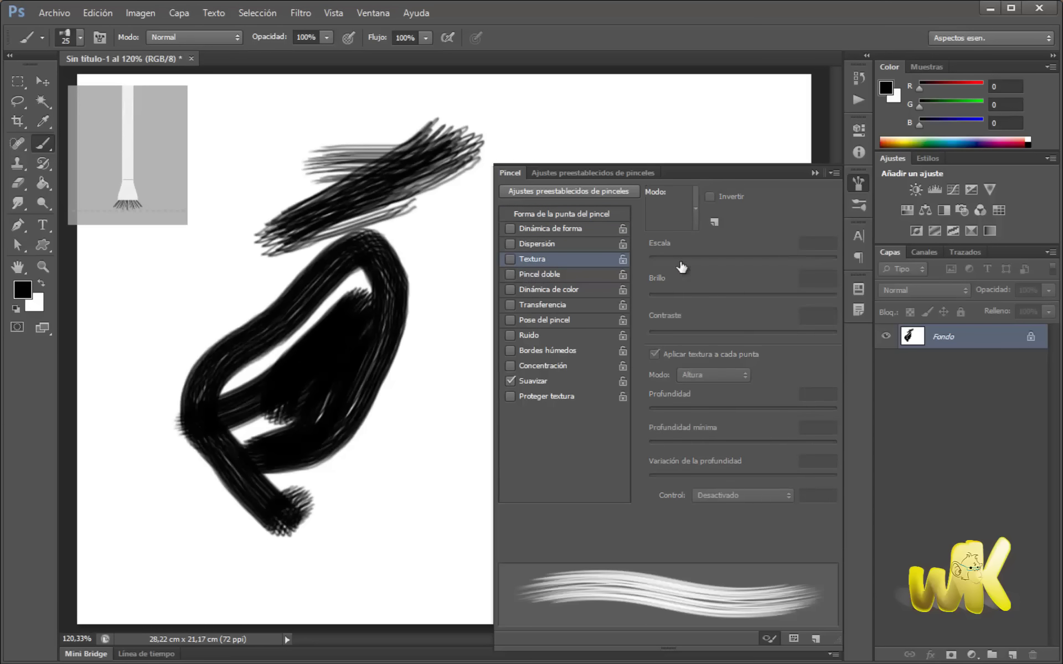
{"action": "left_click", "coordinate": [510, 274]}
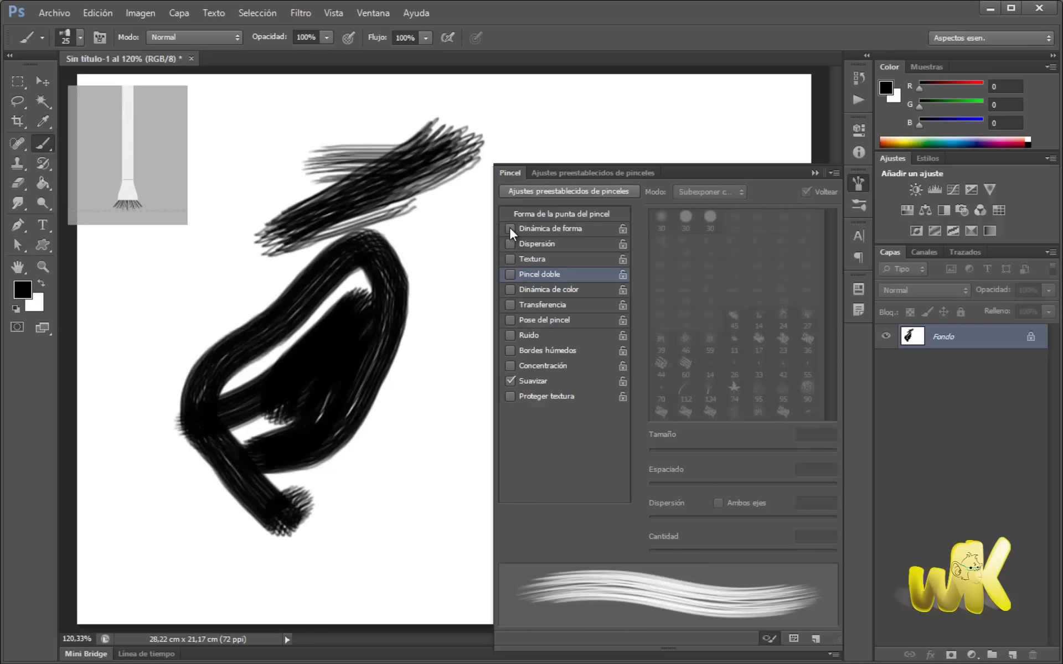
{"action": "left_click", "coordinate": [510, 228]}
{"action": "left_click", "coordinate": [509, 228]}
{"action": "left_click", "coordinate": [546, 214]}
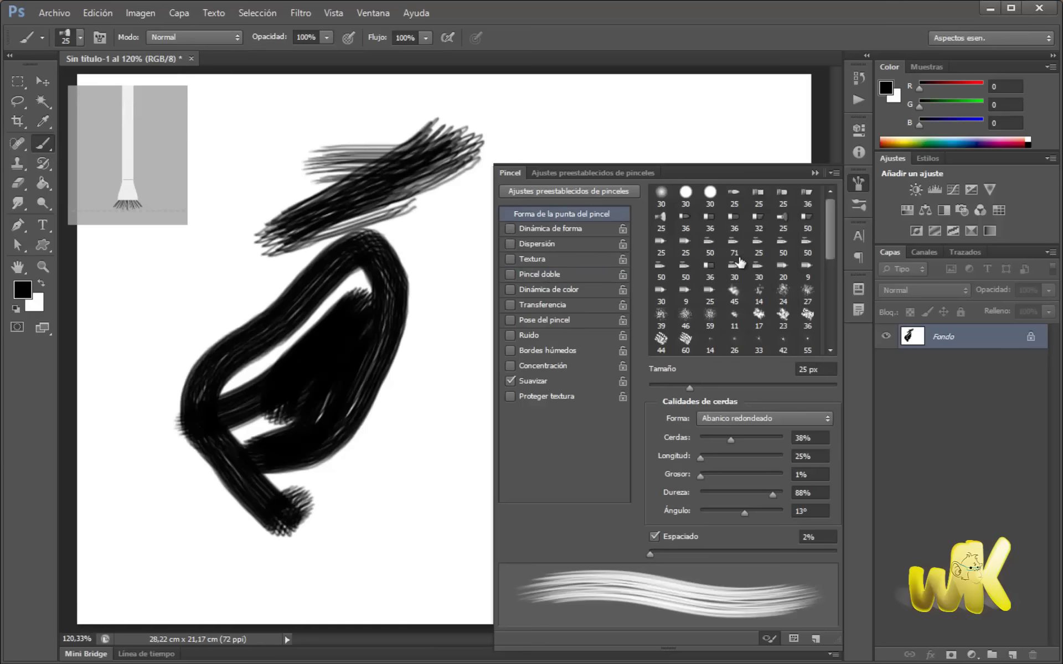
Choose the 30 px soft round tip and undo all the black test strokes on the canvas
{"action": "left_click", "coordinate": [661, 195]}
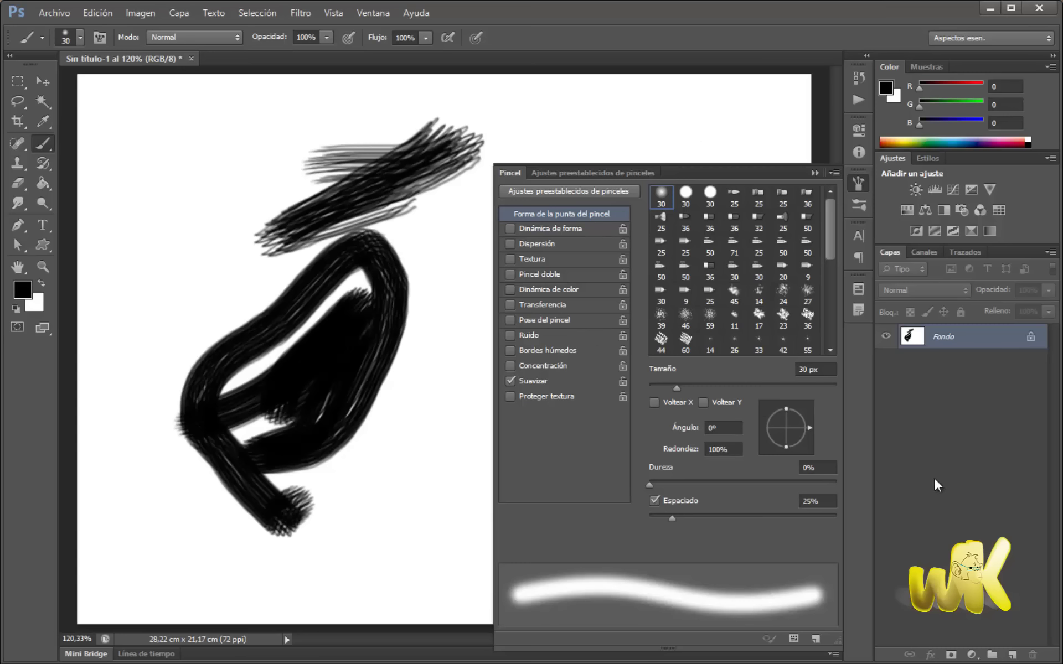
{"action": "key", "text": "ctrl+alt+z"}
{"action": "key", "text": "ctrl+alt+z"}
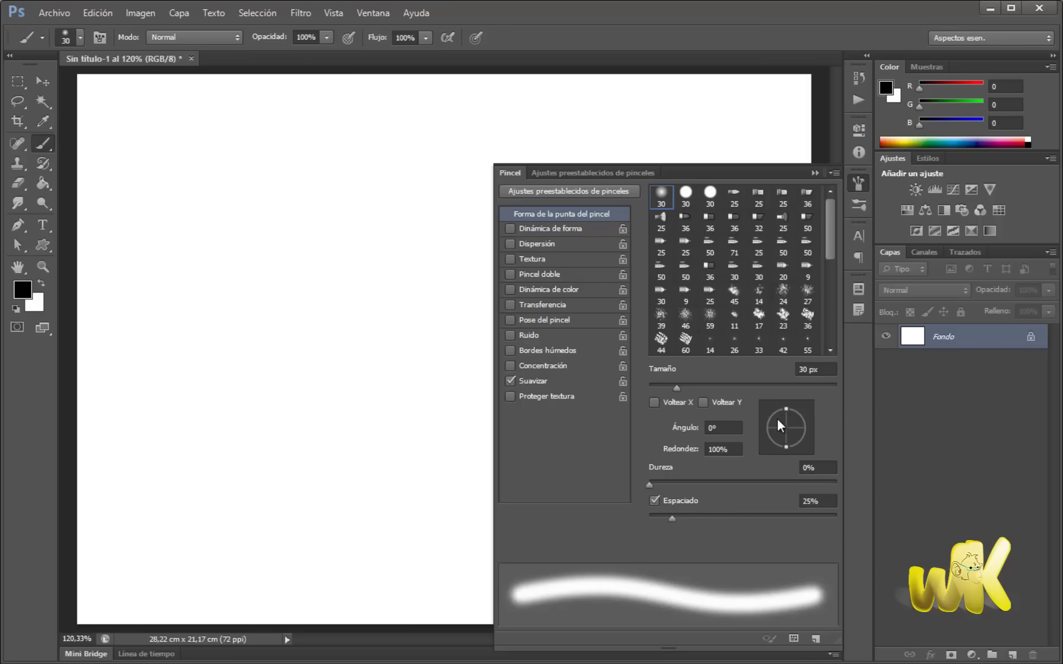
Flatten the soft round tip to an ellipse with 60% roundness, rotate it to 31° and try narrower roundness values
{"action": "left_click_drag", "start_coordinate": [787, 408], "coordinate": [786, 415]}
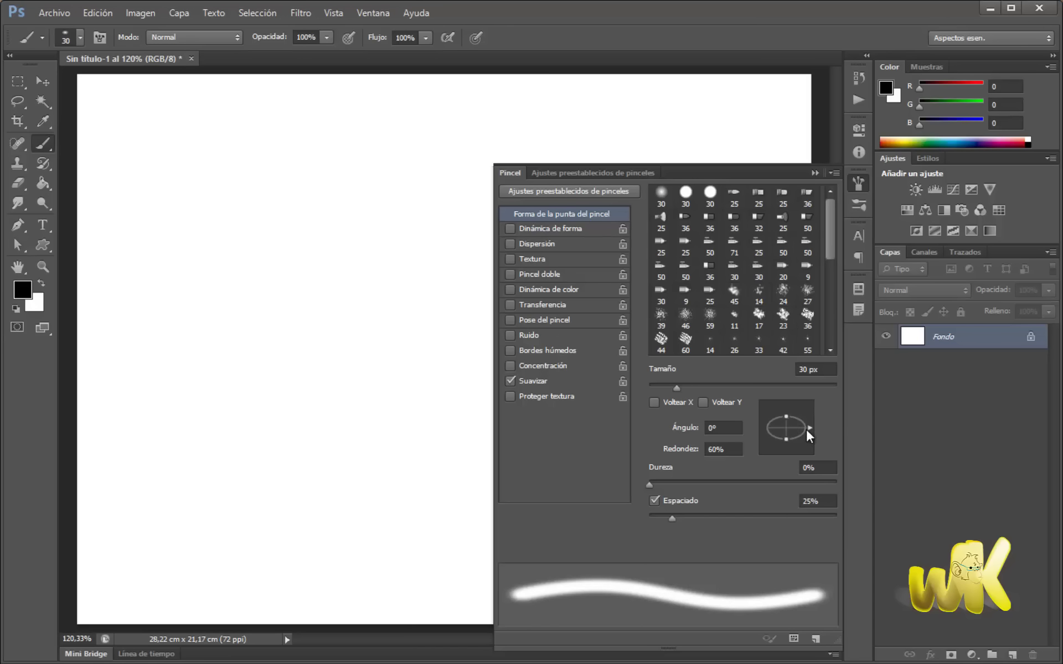
{"action": "mouse_move", "coordinate": [810, 424]}
{"action": "left_mouse_down"}
{"action": "mouse_move", "coordinate": [805, 414]}
{"action": "mouse_move", "coordinate": [779, 417]}
{"action": "mouse_move", "coordinate": [788, 426]}
{"action": "left_mouse_up"}
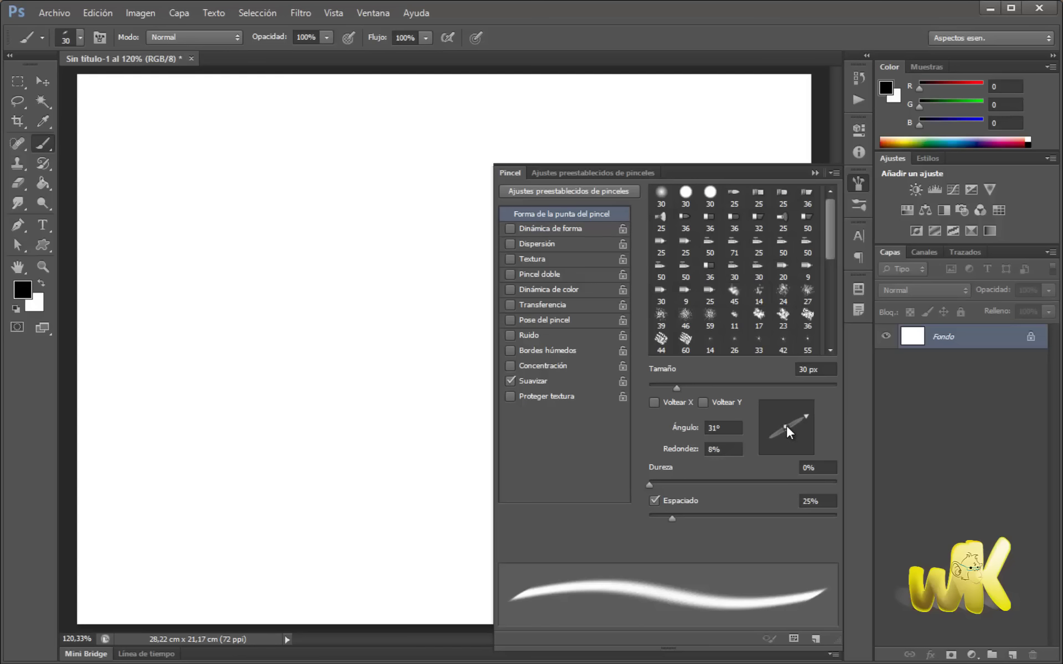
{"action": "left_click_drag", "start_coordinate": [786, 424], "coordinate": [780, 420]}
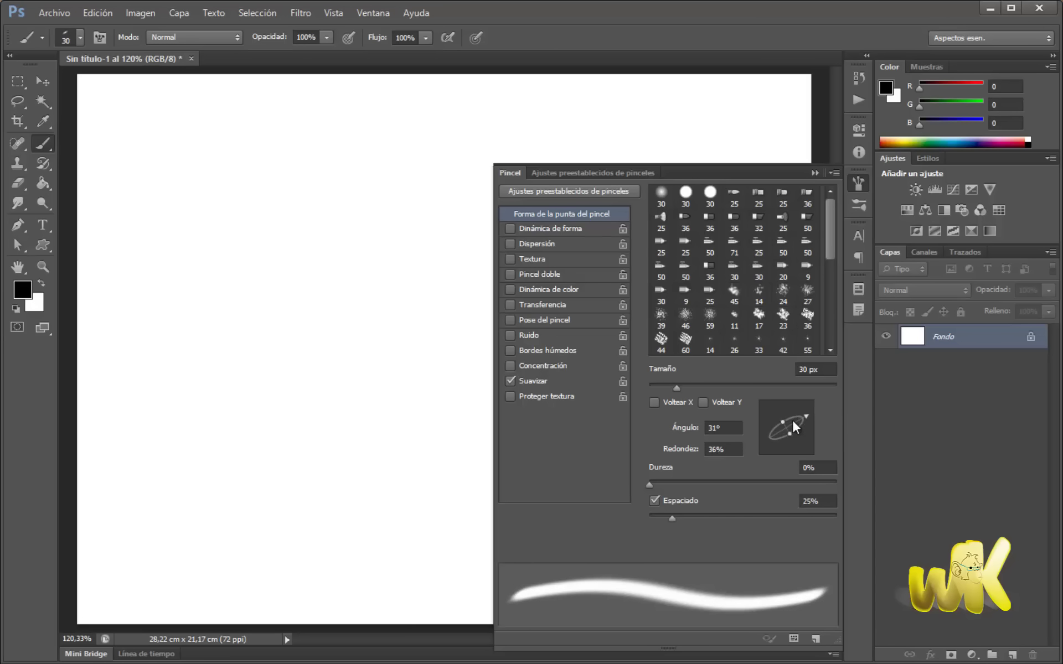
Set the soft round tip's roundness to 100% and its angle to 2°
{"action": "left_click", "coordinate": [711, 449]}
{"action": "key", "text": "BackSpace"}
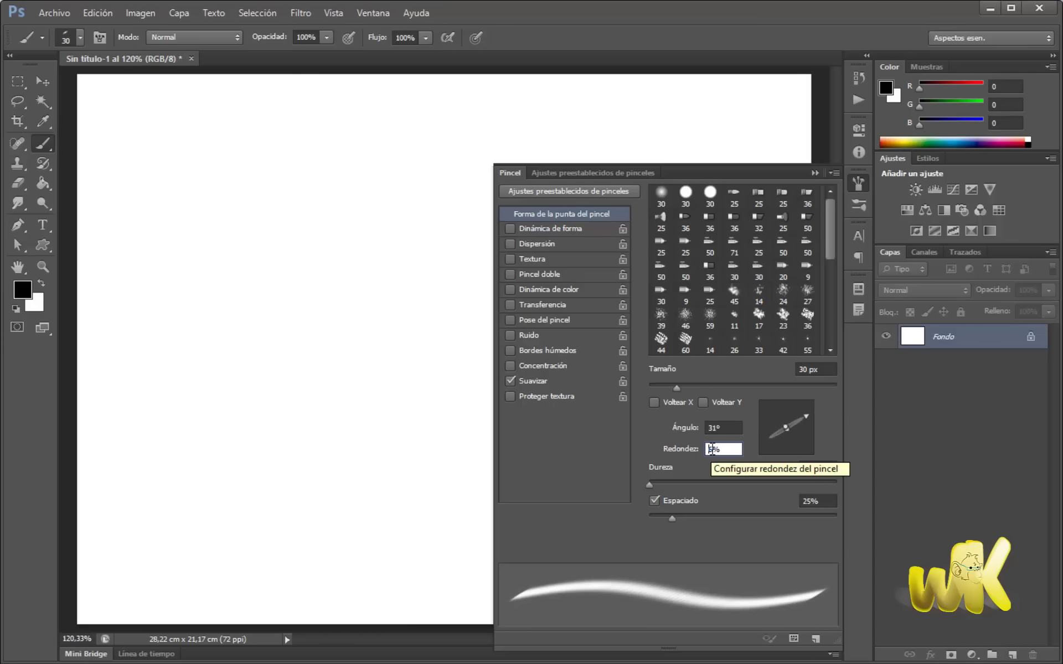
{"action": "key", "text": "Delete"}
{"action": "type", "text": "100"}
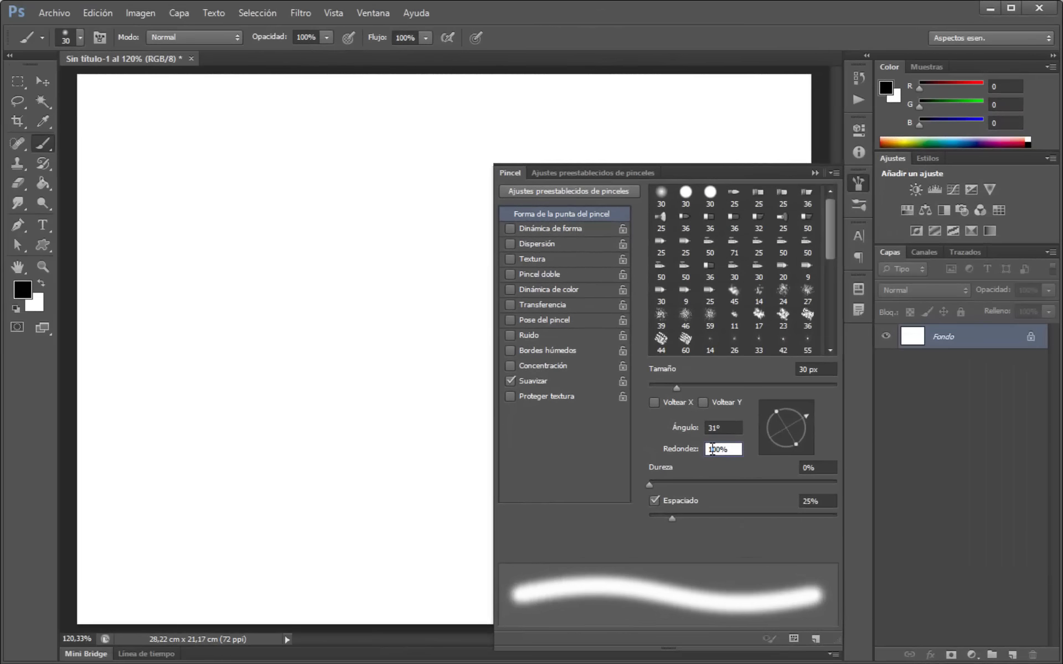
{"action": "left_click", "coordinate": [906, 440]}
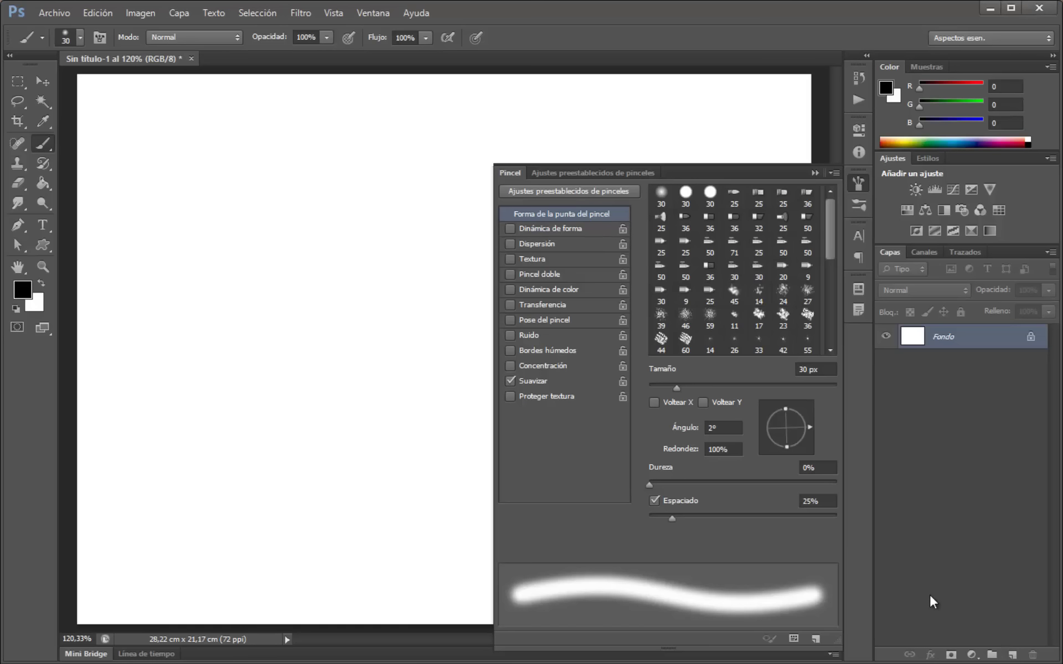
{"action": "left_click", "coordinate": [930, 601]}
Set the tip's hardness to 31% and spacing to 12%, and reset it by reselecting the 30 px soft round preset
{"action": "mouse_move", "coordinate": [649, 483]}
{"action": "left_mouse_down"}
{"action": "mouse_move", "coordinate": [830, 487]}
{"action": "mouse_move", "coordinate": [636, 488]}
{"action": "left_mouse_up"}
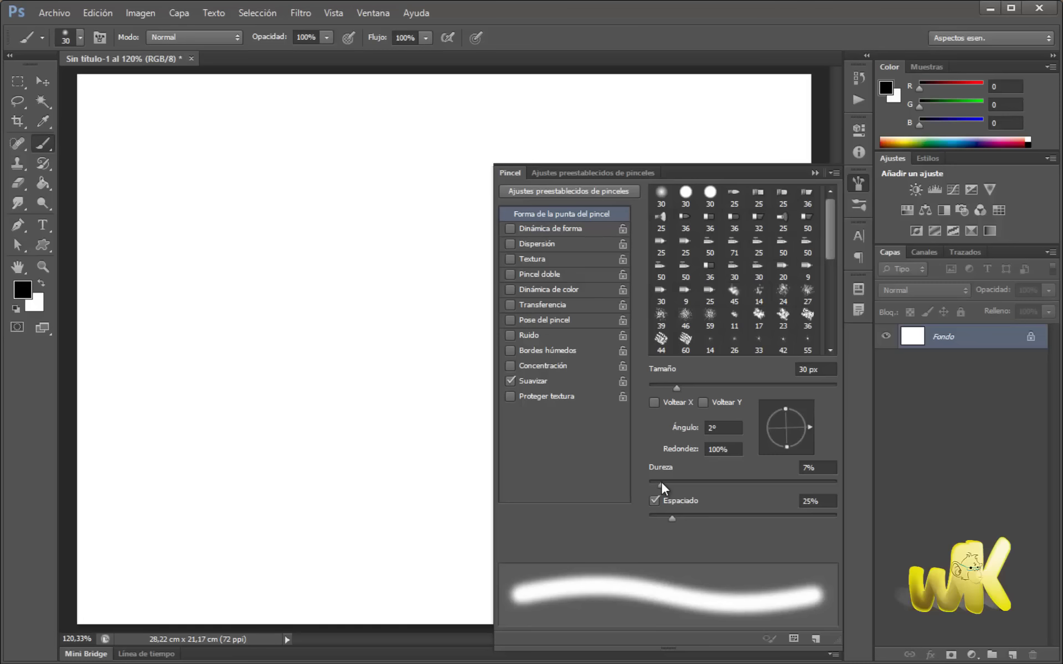
{"action": "left_click_drag", "start_coordinate": [661, 482], "coordinate": [707, 482]}
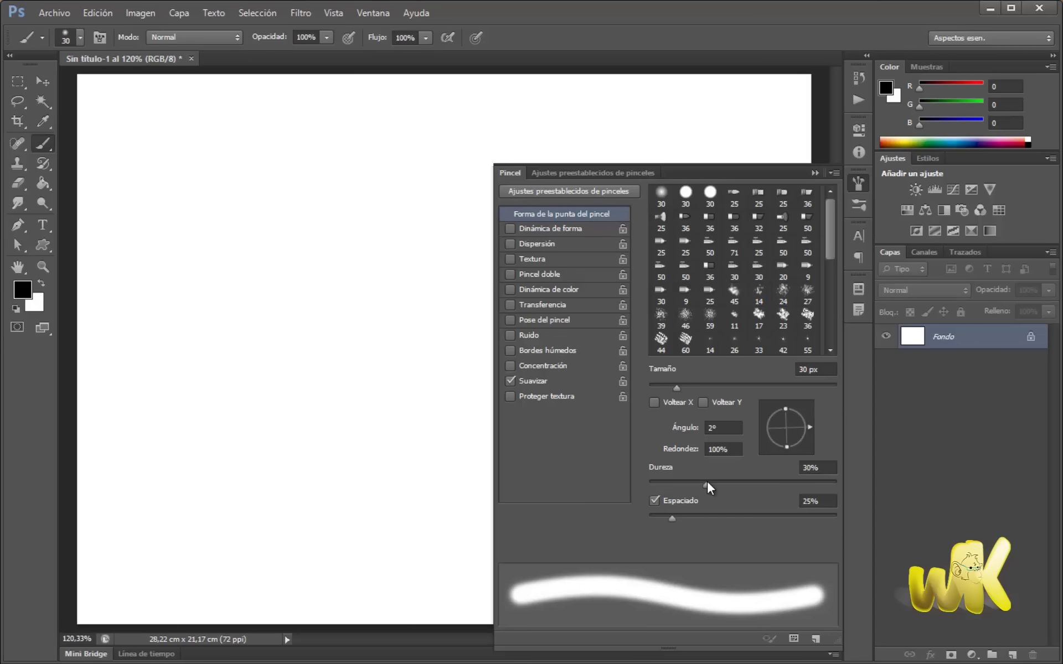
{"action": "left_click", "coordinate": [673, 520]}
{"action": "mouse_move", "coordinate": [673, 519]}
{"action": "left_mouse_down"}
{"action": "mouse_move", "coordinate": [663, 519]}
{"action": "mouse_move", "coordinate": [779, 515]}
{"action": "mouse_move", "coordinate": [645, 516]}
{"action": "mouse_move", "coordinate": [659, 515]}
{"action": "left_mouse_up"}
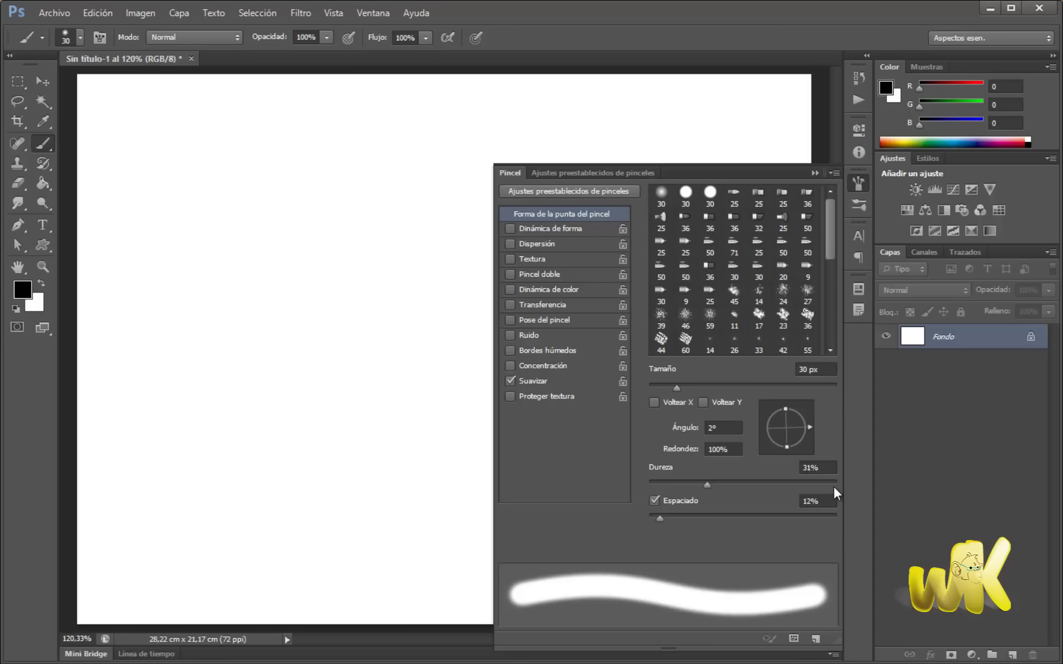
{"action": "left_click", "coordinate": [660, 193]}
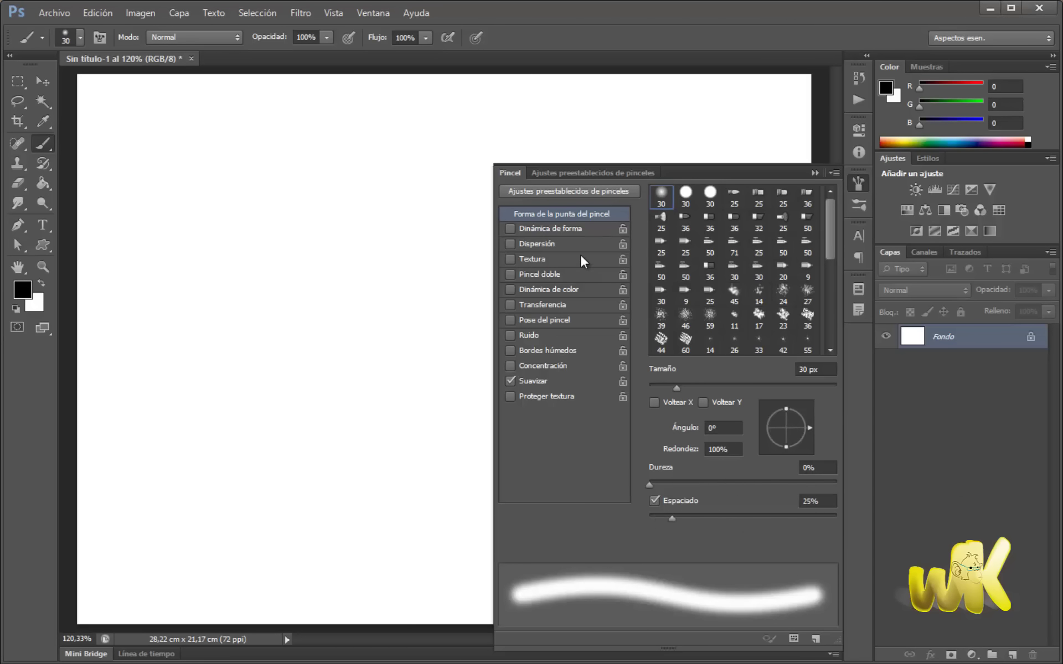
Turn on Shape Dynamics with a size jitter of about 77%, and turn on Scattering with the scatter at 0%
{"action": "left_click", "coordinate": [536, 228]}
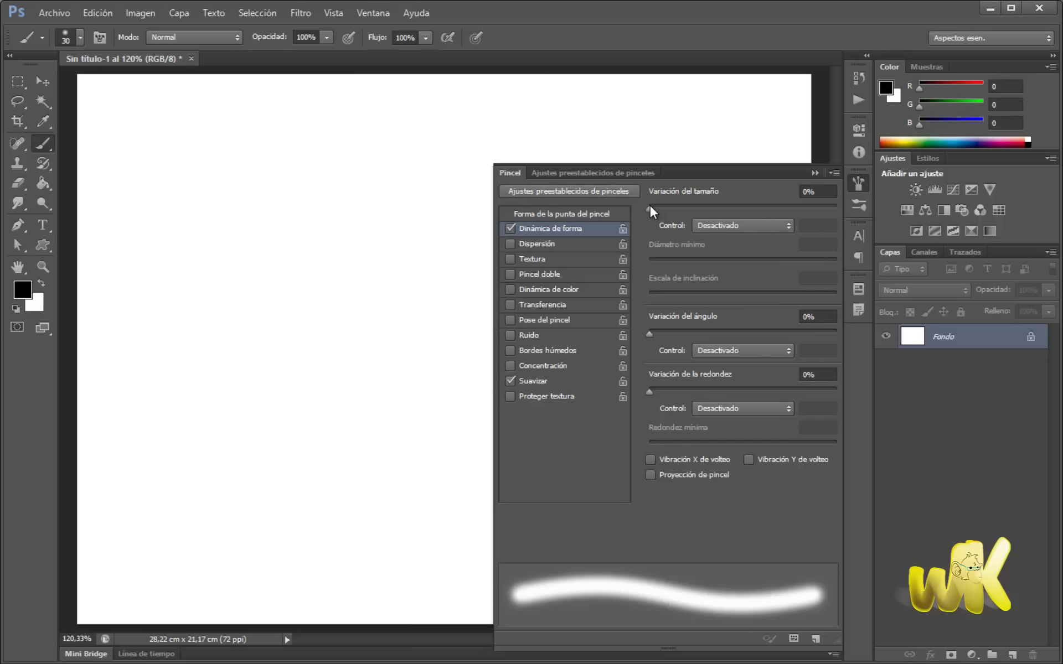
{"action": "mouse_move", "coordinate": [652, 210]}
{"action": "left_mouse_down"}
{"action": "mouse_move", "coordinate": [799, 205]}
{"action": "mouse_move", "coordinate": [761, 207]}
{"action": "mouse_move", "coordinate": [789, 218]}
{"action": "mouse_move", "coordinate": [750, 213]}
{"action": "mouse_move", "coordinate": [794, 208]}
{"action": "left_mouse_up"}
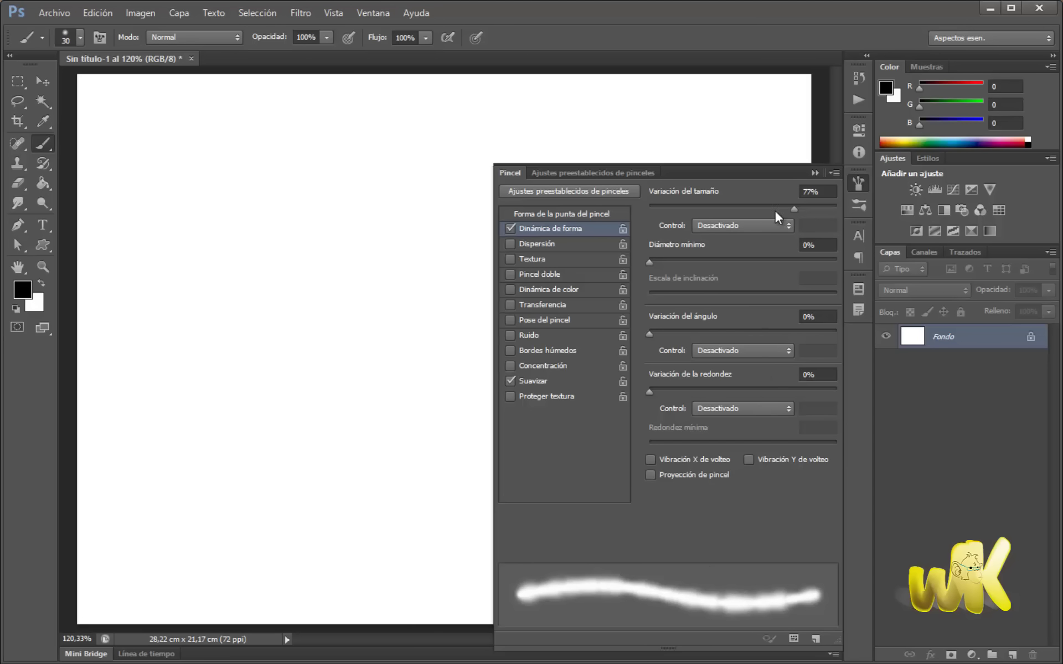
{"action": "mouse_move", "coordinate": [799, 207]}
{"action": "left_mouse_down"}
{"action": "mouse_move", "coordinate": [700, 211]}
{"action": "mouse_move", "coordinate": [842, 202]}
{"action": "mouse_move", "coordinate": [651, 205]}
{"action": "mouse_move", "coordinate": [781, 201]}
{"action": "left_mouse_up"}
{"action": "left_click", "coordinate": [536, 243]}
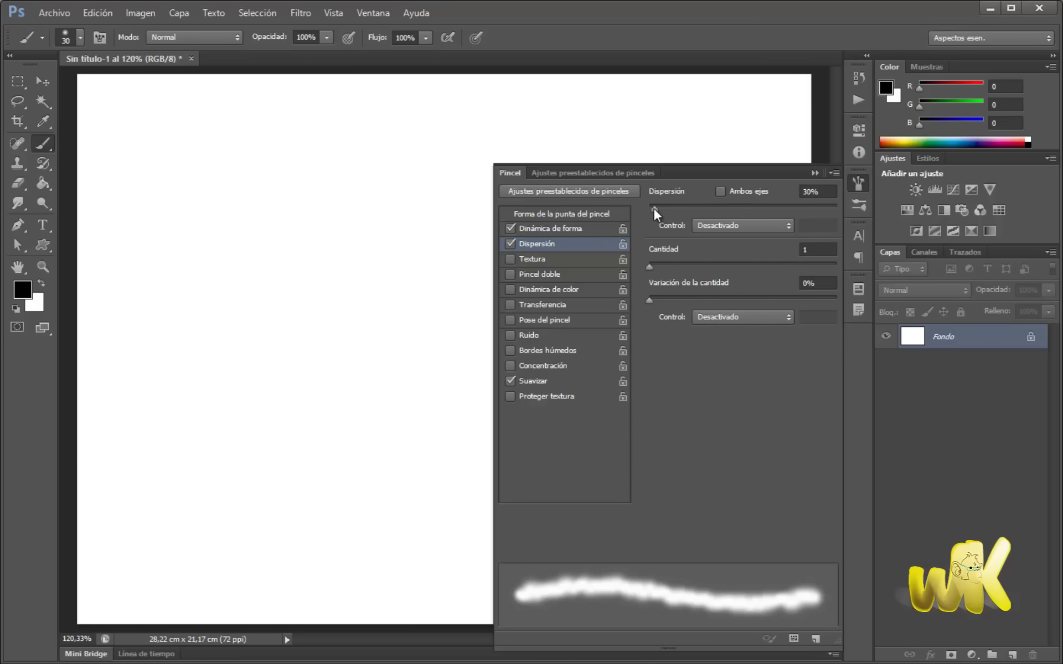
{"action": "mouse_move", "coordinate": [653, 207]}
{"action": "left_mouse_down"}
{"action": "mouse_move", "coordinate": [735, 201]}
{"action": "mouse_move", "coordinate": [683, 211]}
{"action": "mouse_move", "coordinate": [722, 210]}
{"action": "mouse_move", "coordinate": [693, 216]}
{"action": "mouse_move", "coordinate": [665, 207]}
{"action": "mouse_move", "coordinate": [832, 203]}
{"action": "mouse_move", "coordinate": [648, 206]}
{"action": "left_mouse_up"}
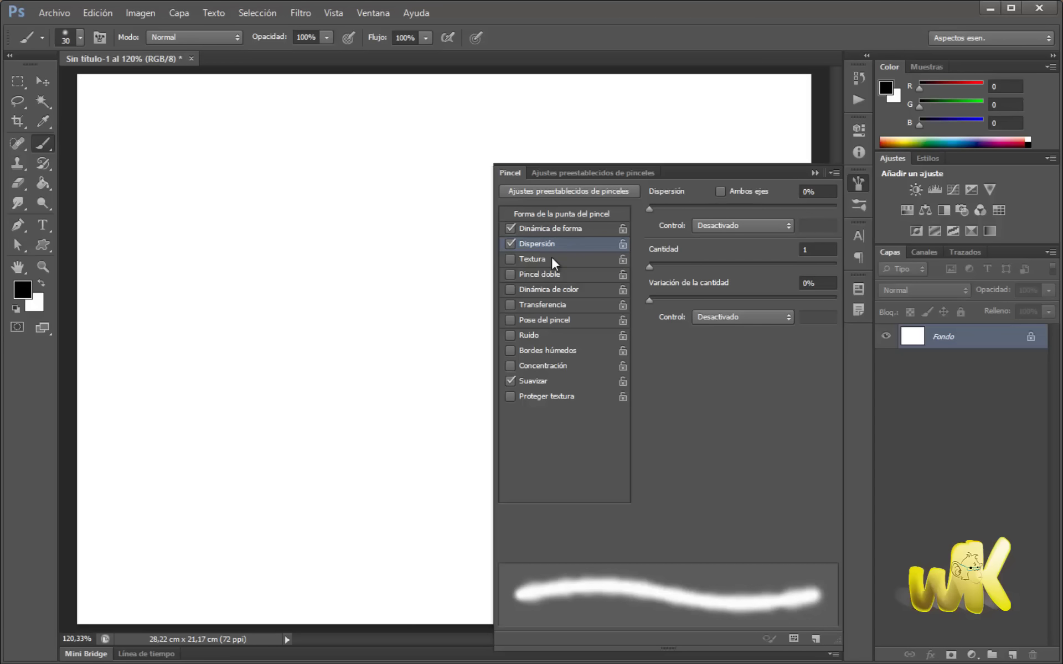
Turn on Texture for the brush and choose the blue bubbles pattern
{"action": "left_click", "coordinate": [528, 258]}
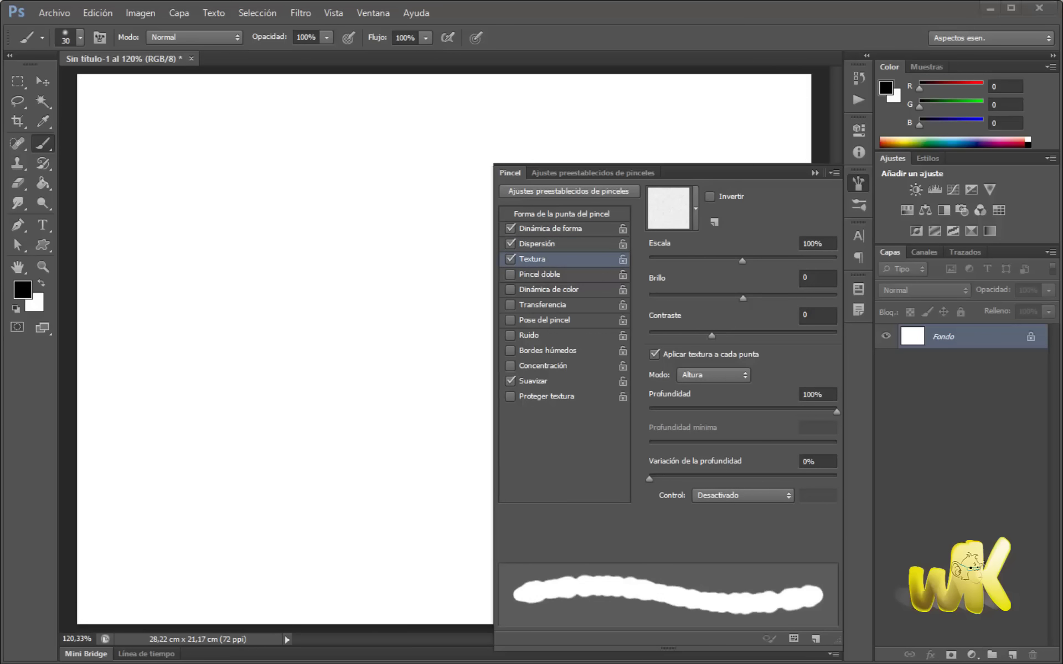
{"action": "left_click", "coordinate": [695, 210]}
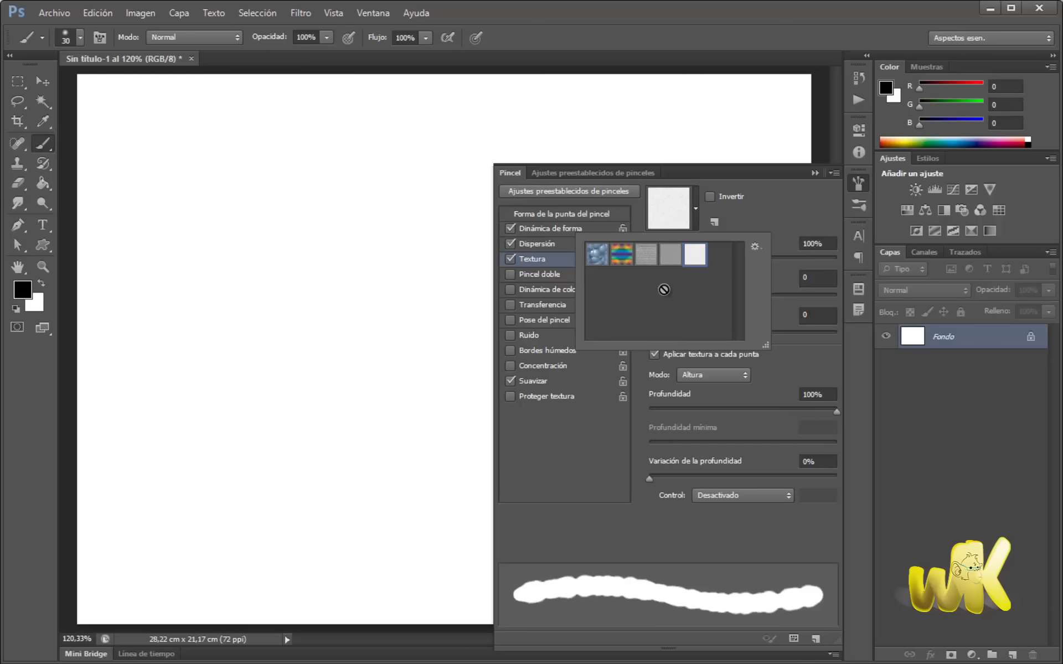
{"action": "left_click", "coordinate": [696, 208]}
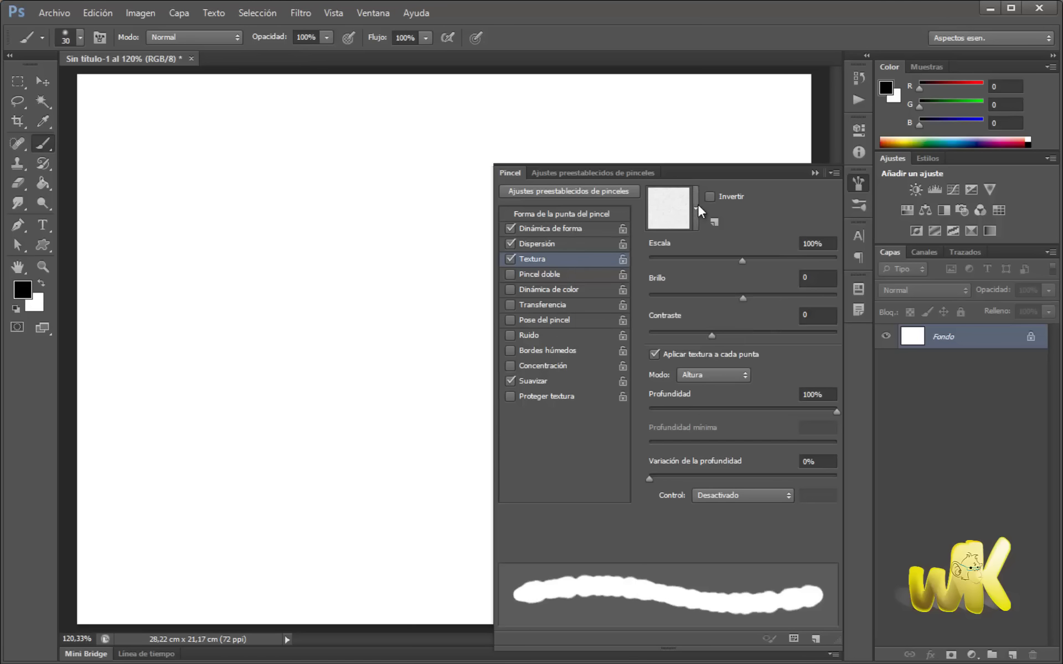
{"action": "left_click", "coordinate": [694, 205]}
{"action": "left_click", "coordinate": [597, 255]}
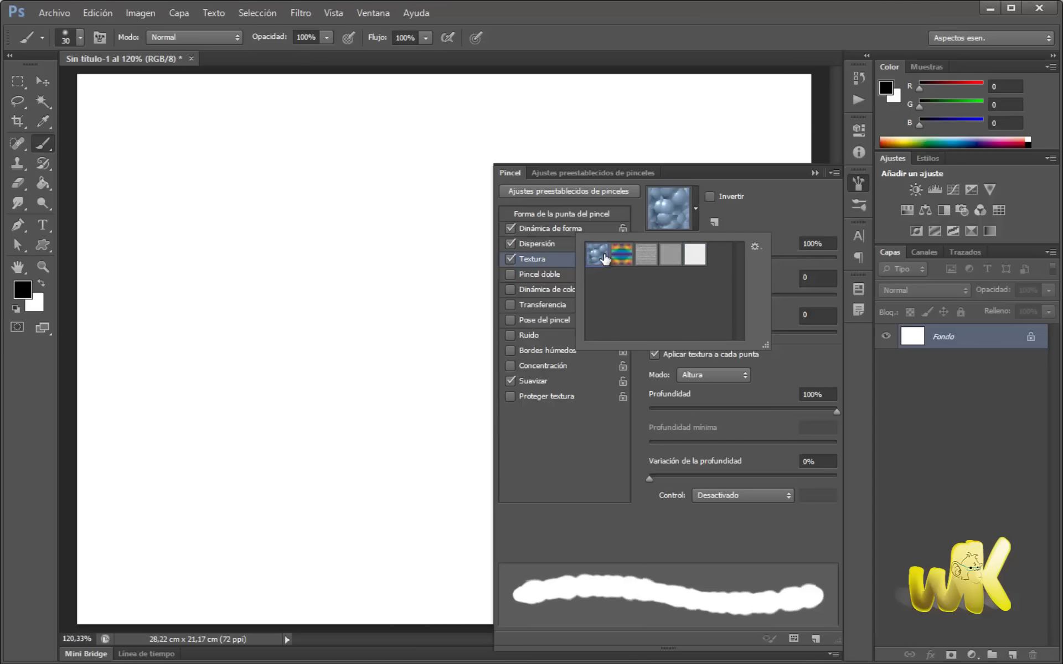
{"action": "left_click", "coordinate": [695, 208]}
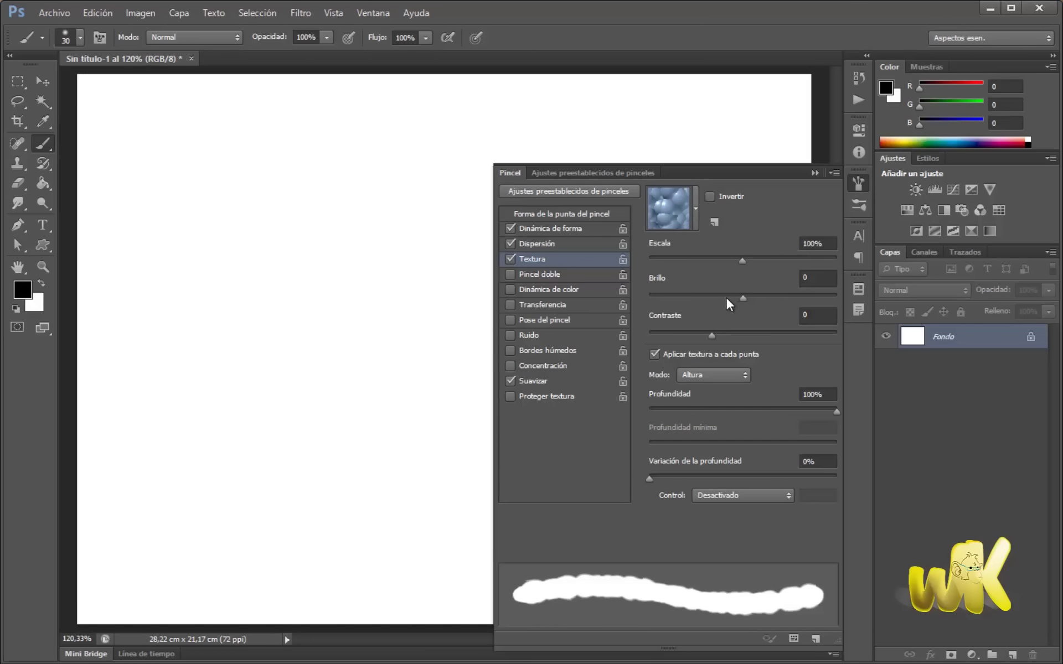
Paint a curved black test stroke with the bubbles texture, clear it from the canvas and restore the white pattern
{"action": "mouse_move", "coordinate": [199, 219]}
{"action": "left_mouse_down"}
{"action": "mouse_move", "coordinate": [253, 265]}
{"action": "mouse_move", "coordinate": [294, 391]}
{"action": "left_mouse_up"}
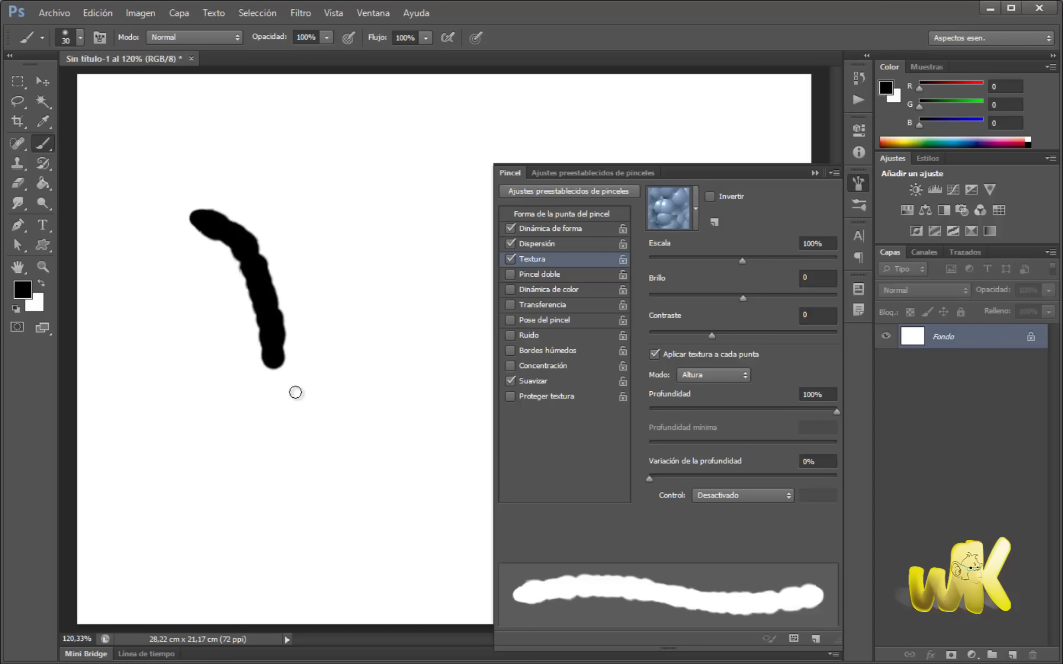
{"action": "left_click_drag", "start_coordinate": [294, 391], "coordinate": [330, 388]}
{"action": "left_click", "coordinate": [673, 219]}
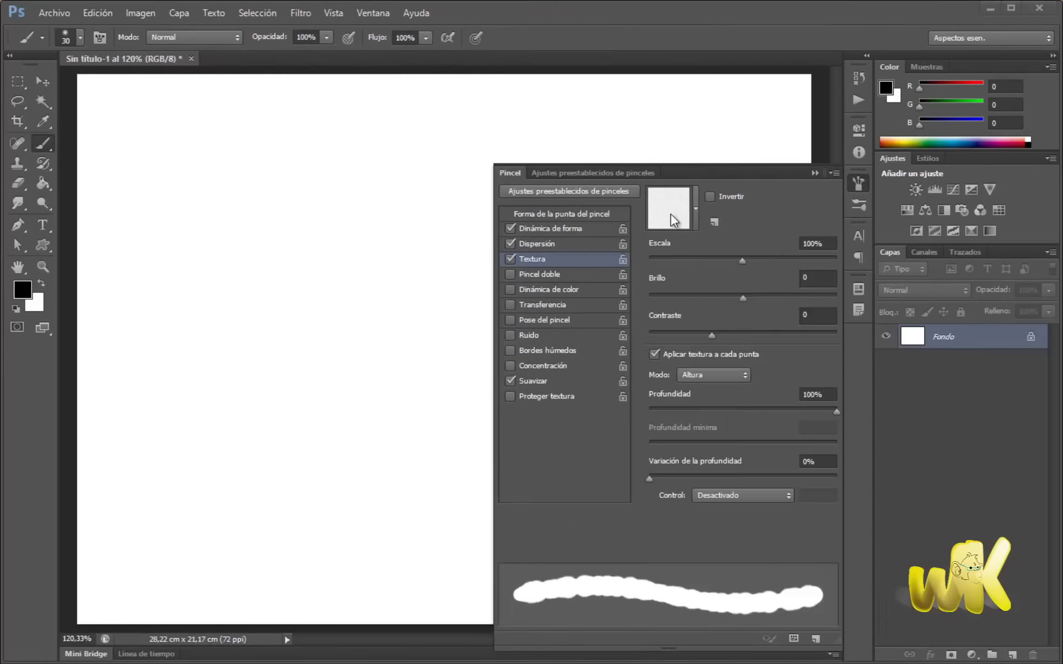
Turn on Dual Brush, try the 36, 17 and 11 px second tips, and choose the 44 px textured tip
{"action": "left_click", "coordinate": [533, 275]}
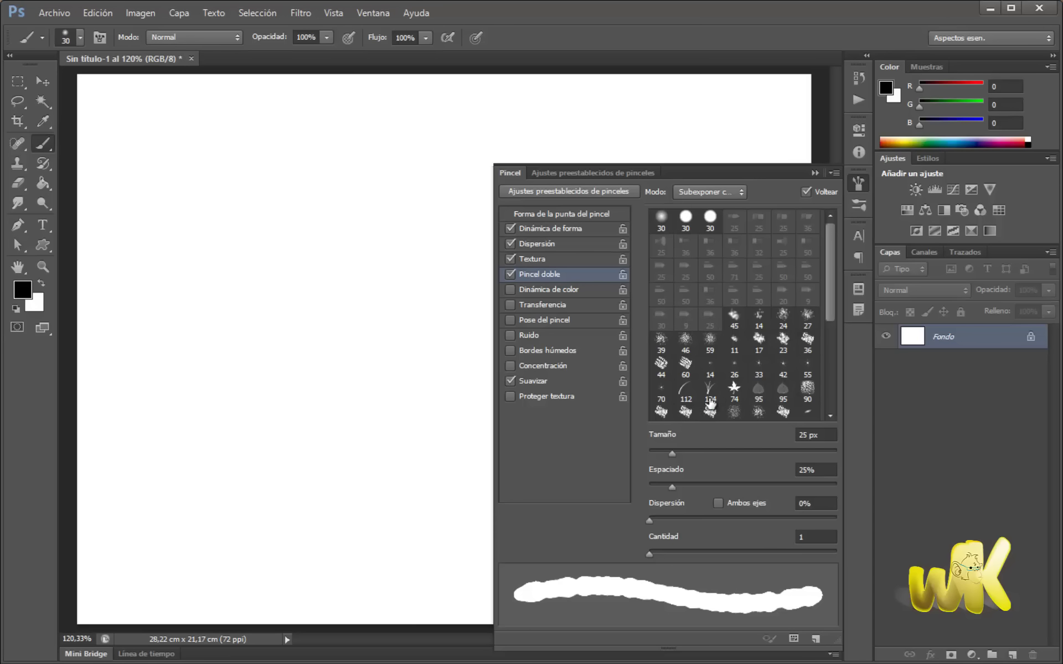
{"action": "left_click", "coordinate": [807, 342]}
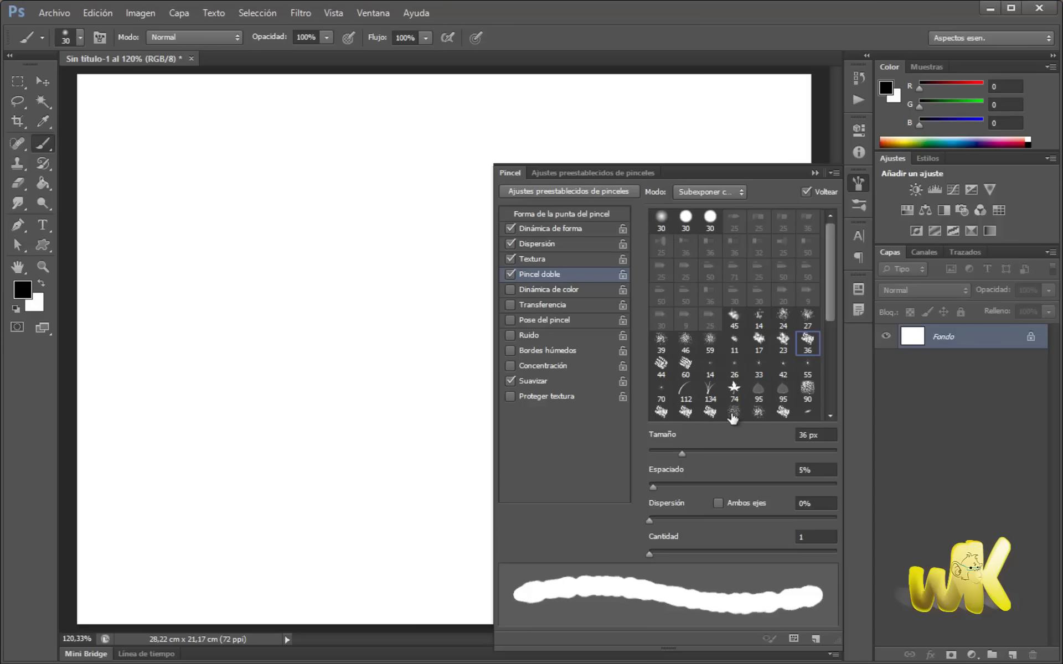
{"action": "left_click", "coordinate": [760, 346]}
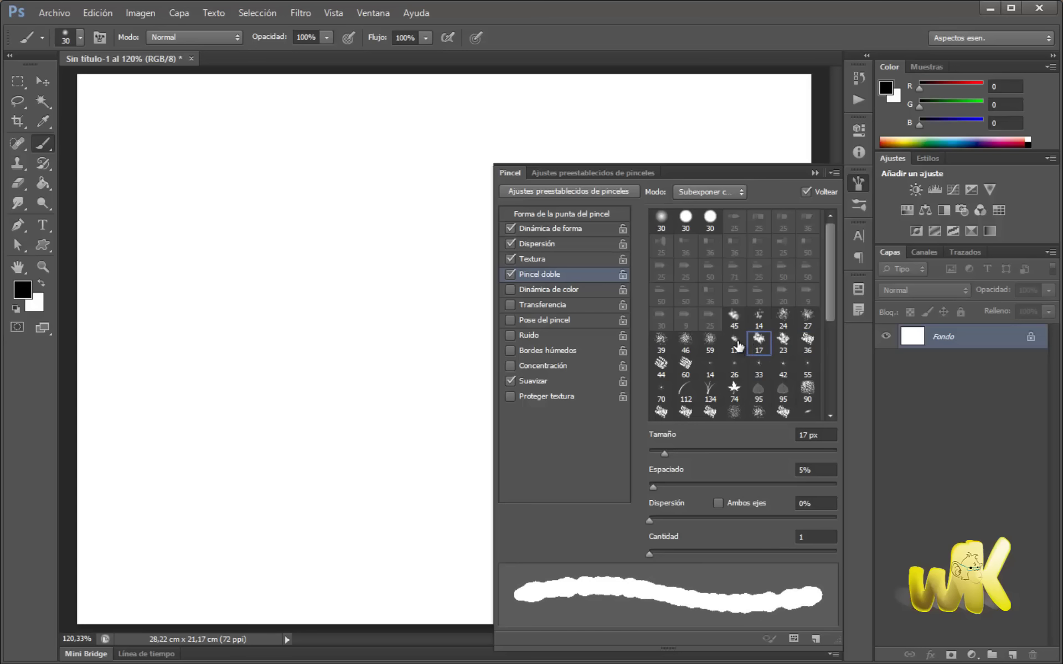
{"action": "left_click", "coordinate": [735, 343]}
{"action": "left_click", "coordinate": [665, 369]}
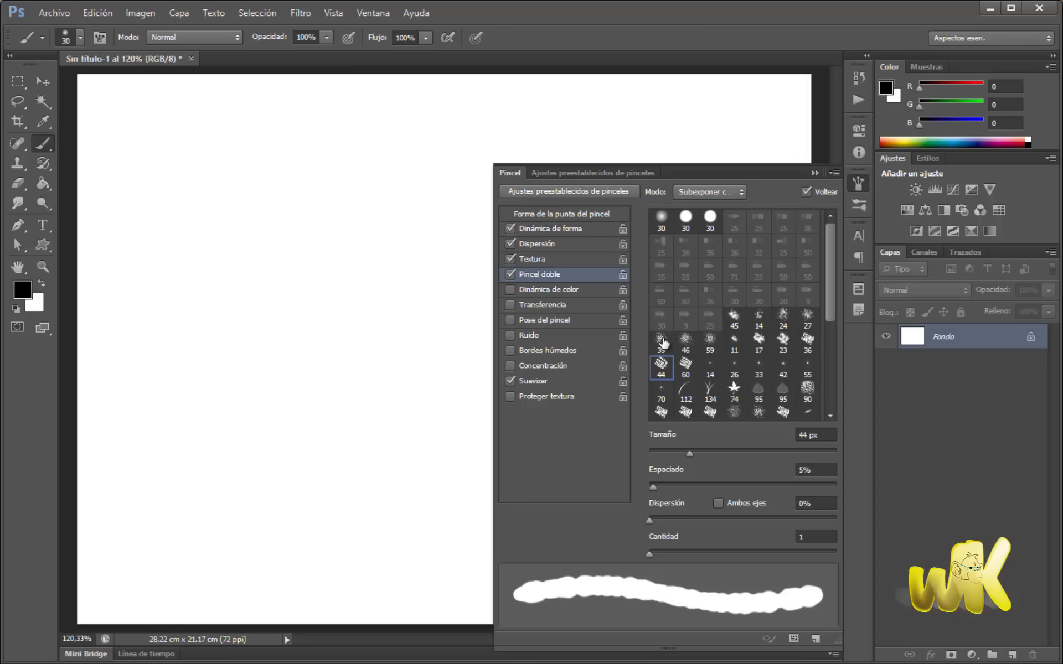
Turn on Color Dynamics, Transfer and Brush Pose for the brush, showing each option's settings
{"action": "left_click", "coordinate": [553, 287]}
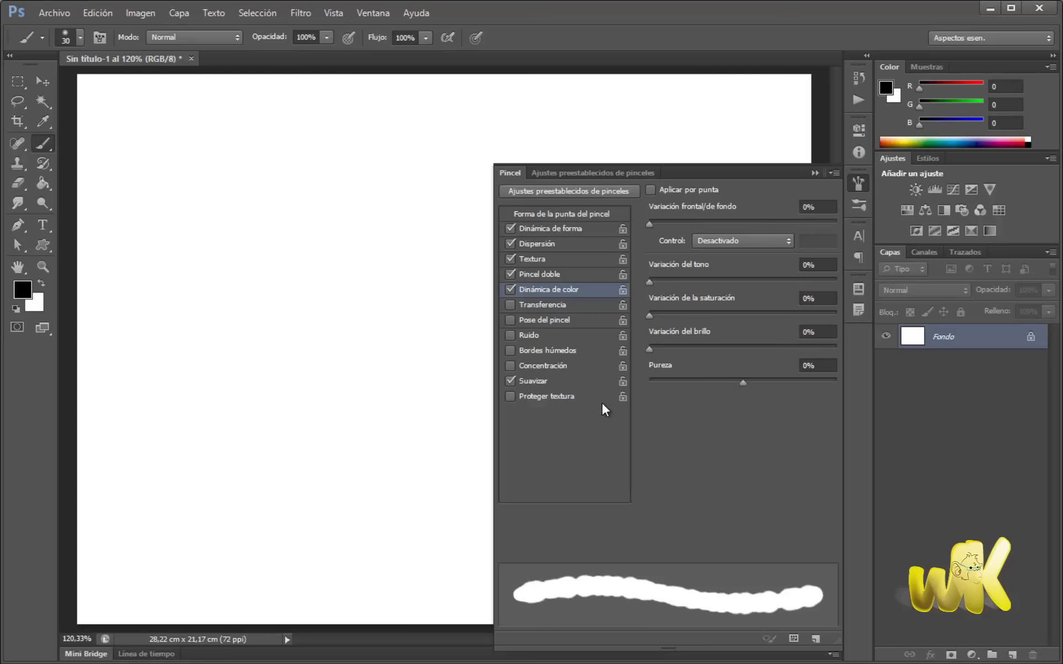
{"action": "left_click", "coordinate": [535, 305]}
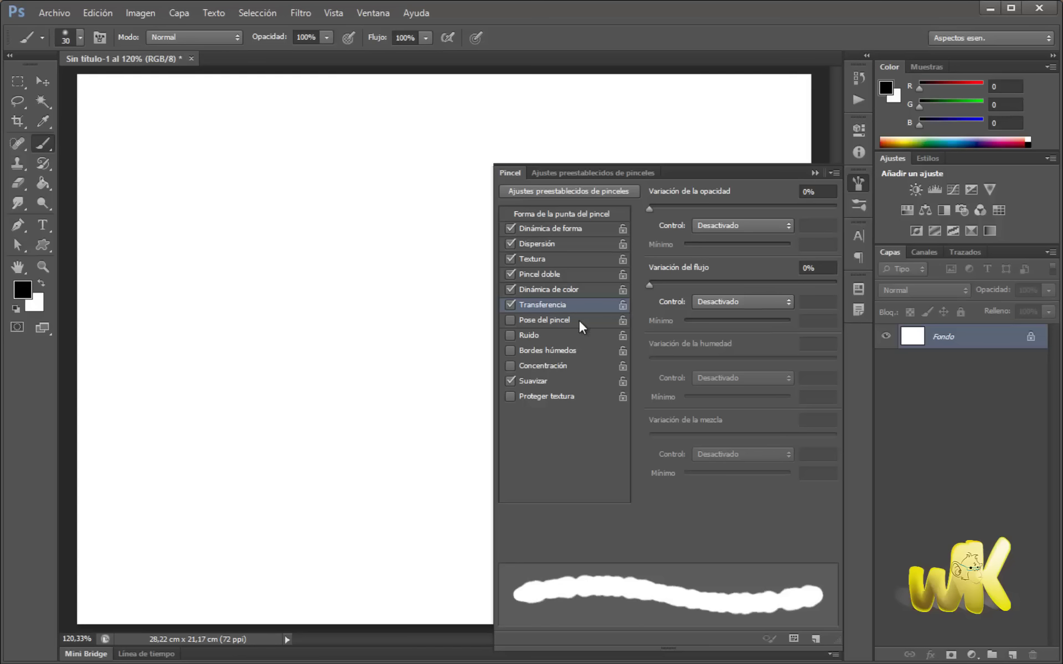
{"action": "left_click", "coordinate": [545, 321]}
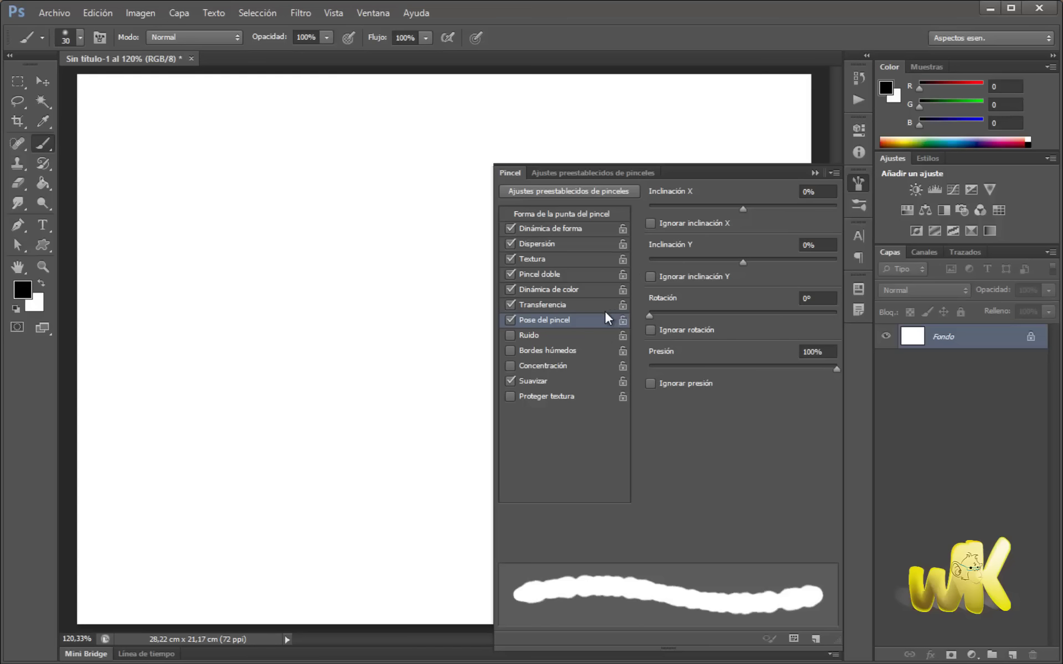
Switch the brush's Noise option on and off to compare its effect on the stroke preview
{"action": "left_click", "coordinate": [510, 335]}
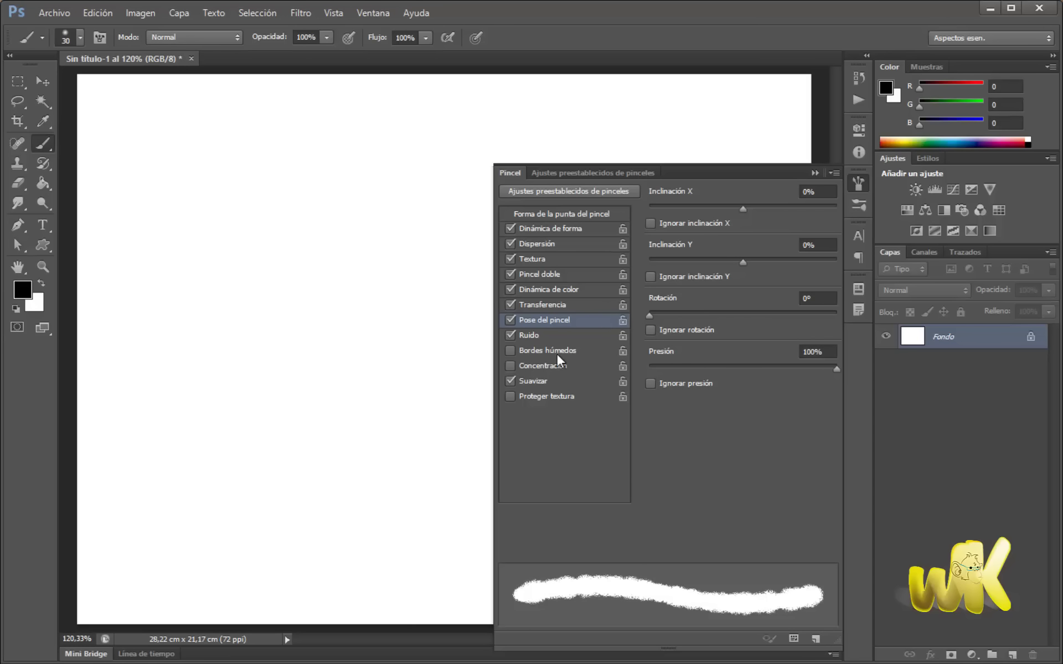
{"action": "left_click", "coordinate": [550, 330]}
{"action": "left_click", "coordinate": [540, 336]}
{"action": "left_click", "coordinate": [538, 336]}
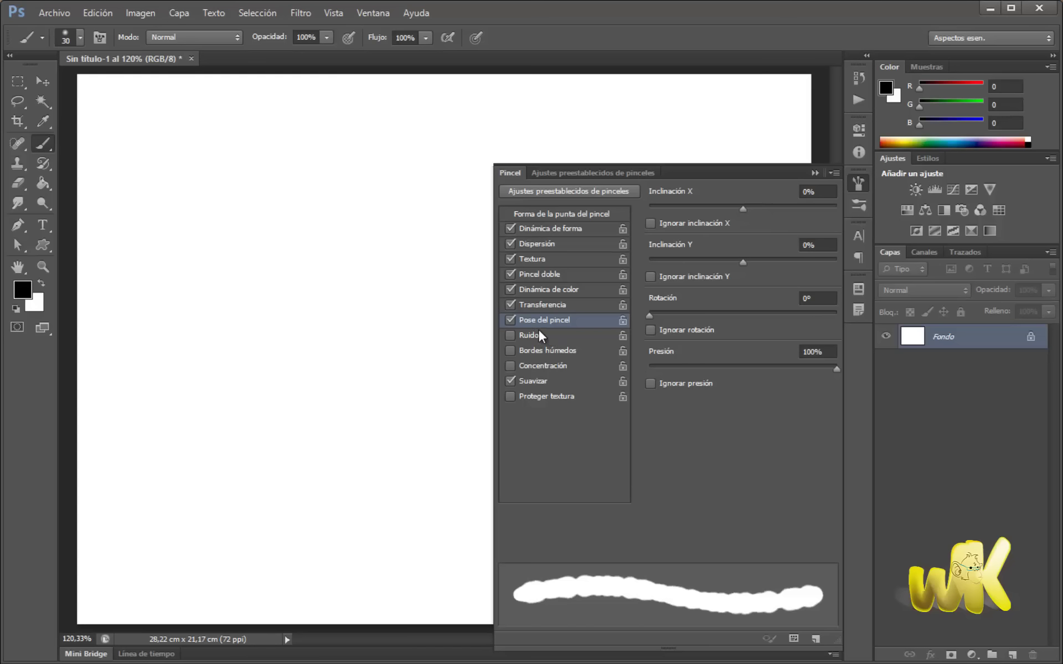
{"action": "left_click", "coordinate": [510, 335]}
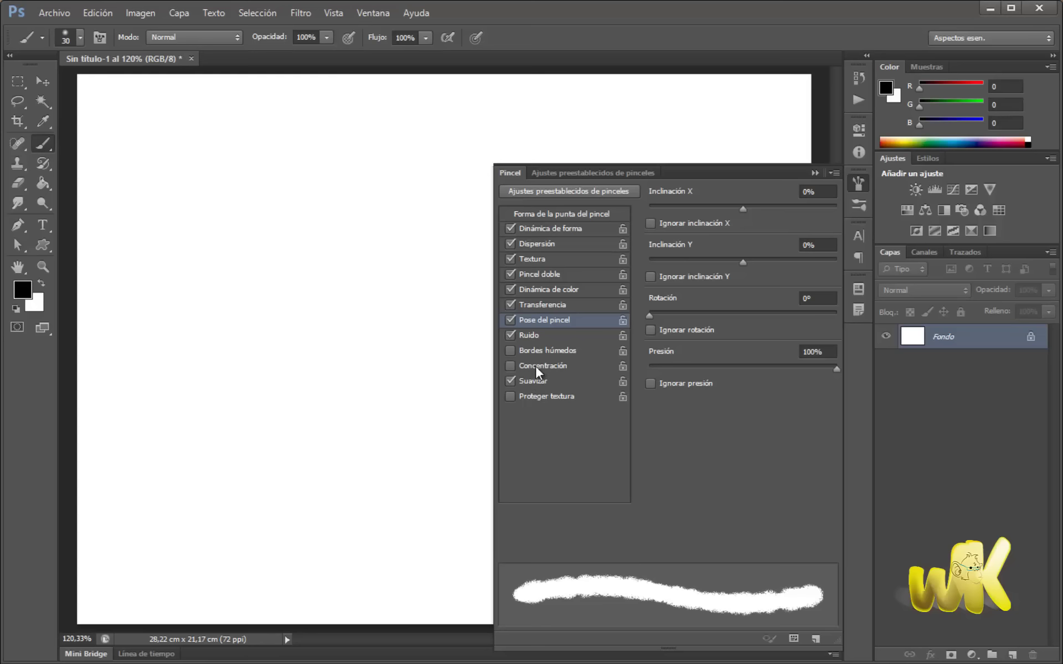
{"action": "left_click", "coordinate": [530, 335]}
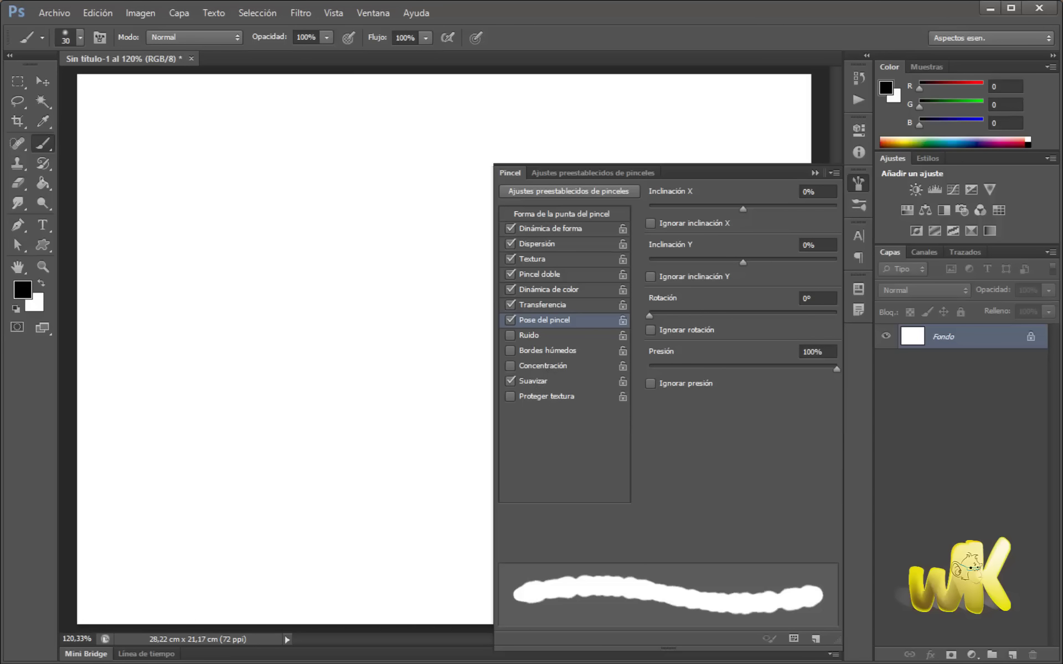
Clear the brush's enabled options and switch Shape Dynamics on and off to compare the stroke preview
{"action": "left_click", "coordinate": [835, 297]}
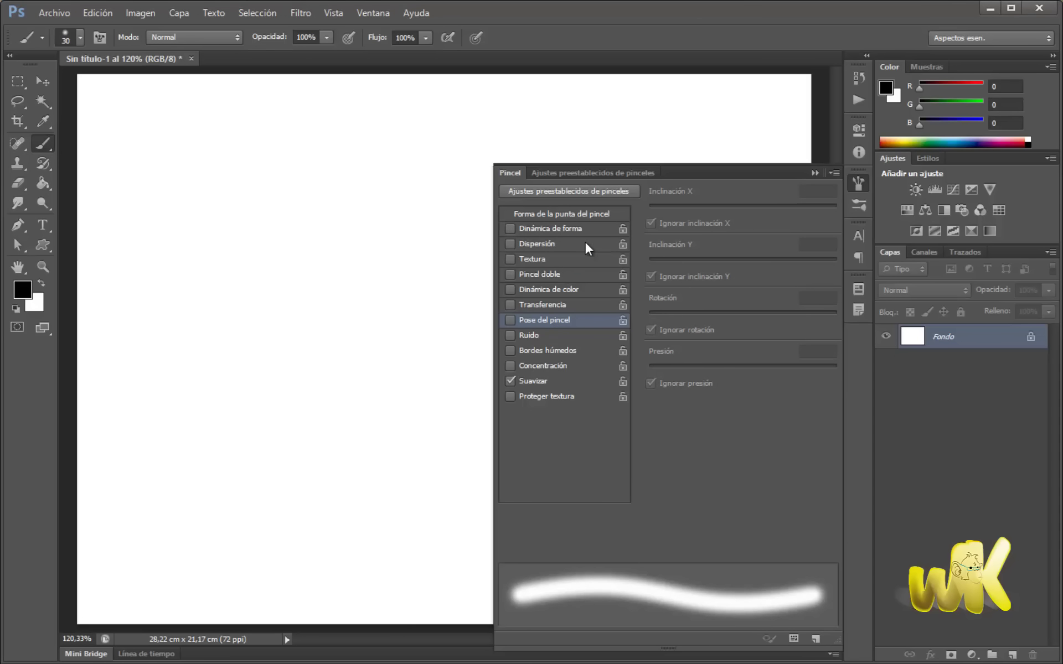
{"action": "left_click", "coordinate": [572, 228]}
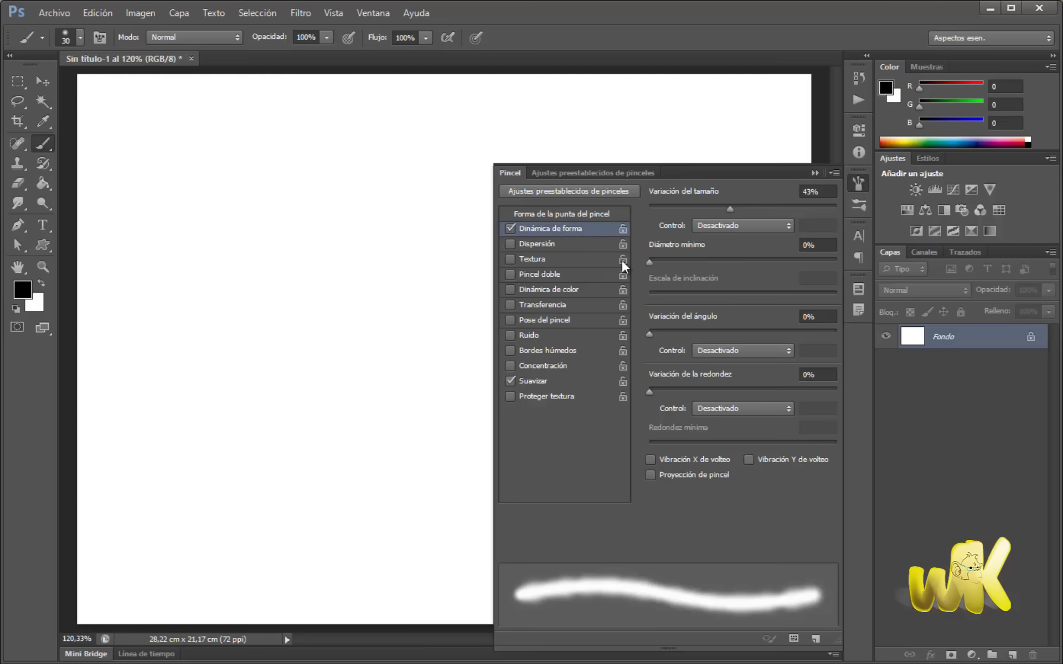
{"action": "left_click", "coordinate": [511, 228]}
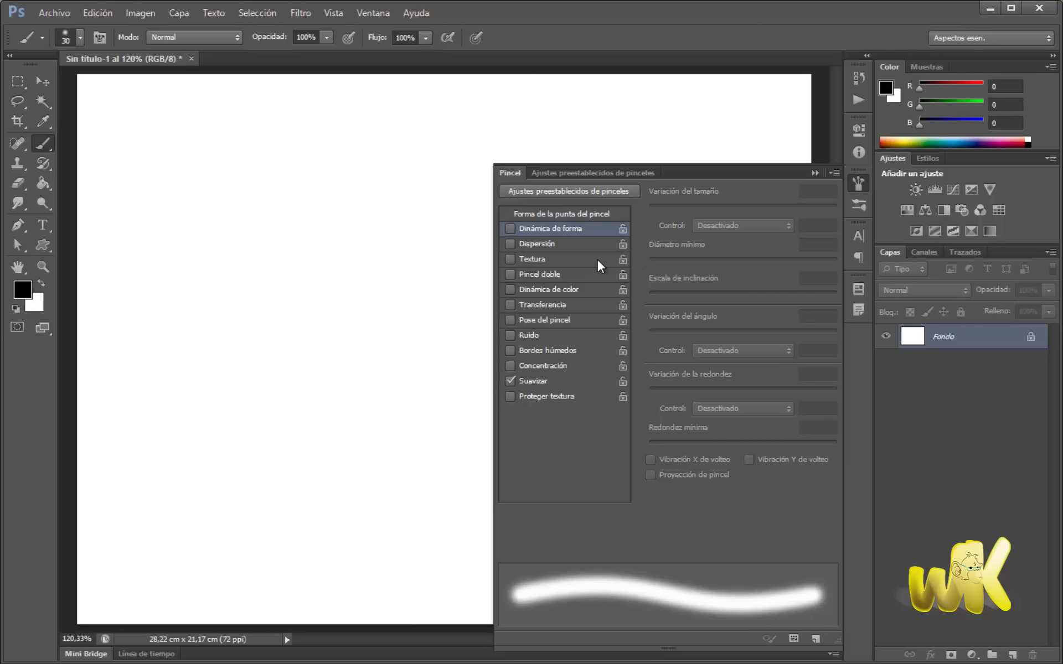
{"action": "left_click", "coordinate": [510, 228]}
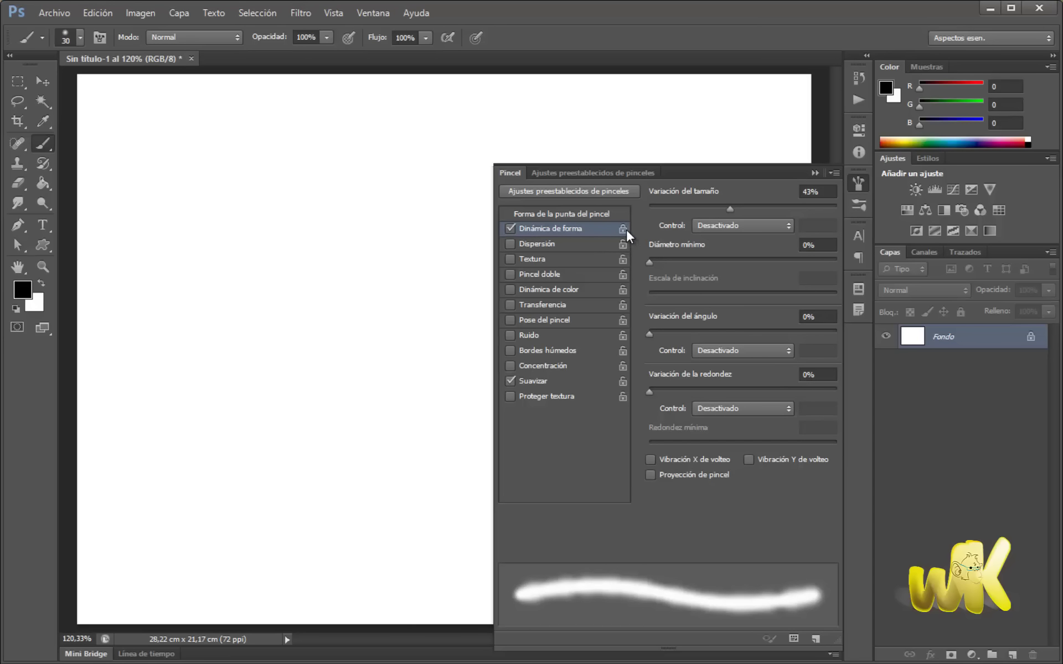
{"action": "left_click", "coordinate": [509, 228]}
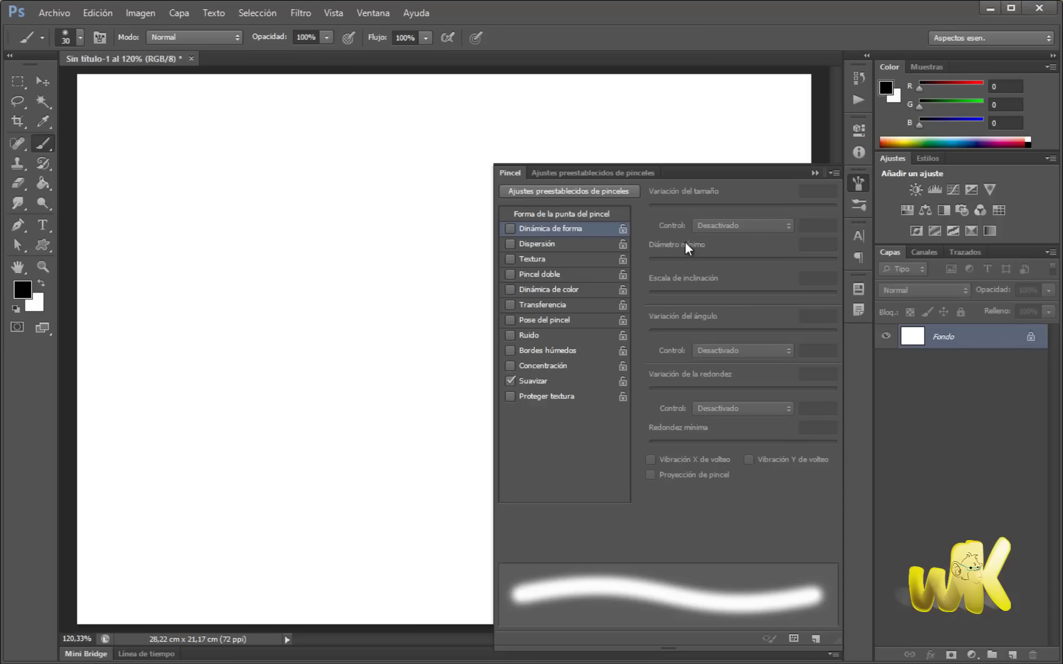
Show the brush tip shapes, try the 20 px erodible tip, restore the 30 px soft round tip and hide the brush settings
{"action": "left_click", "coordinate": [543, 214]}
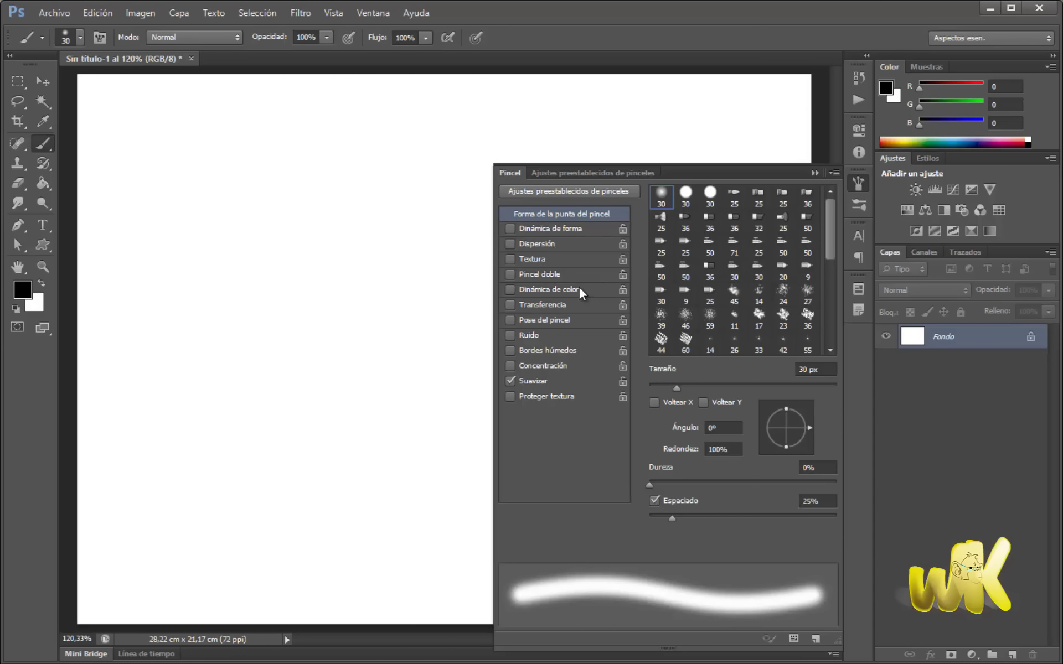
{"action": "left_click", "coordinate": [783, 271]}
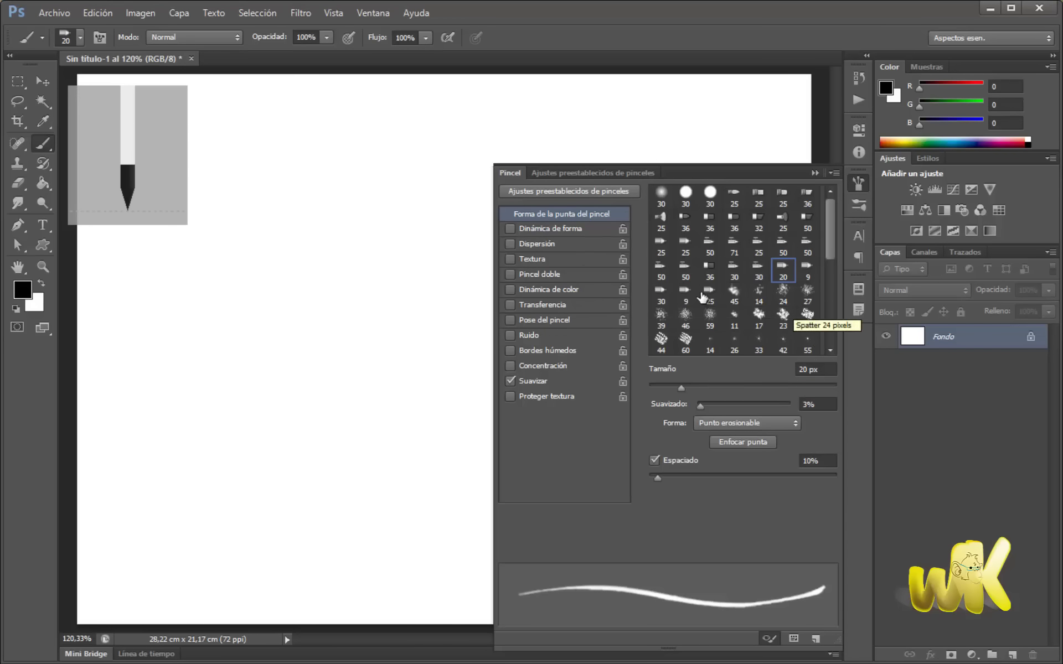
{"action": "left_click", "coordinate": [661, 194]}
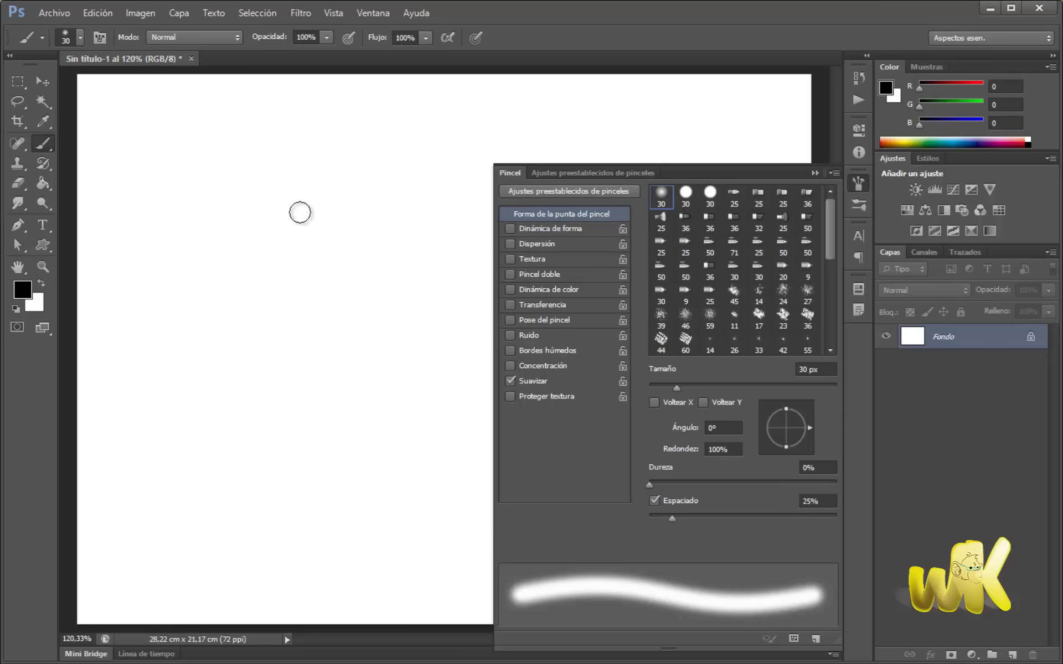
{"action": "left_click", "coordinate": [815, 172]}
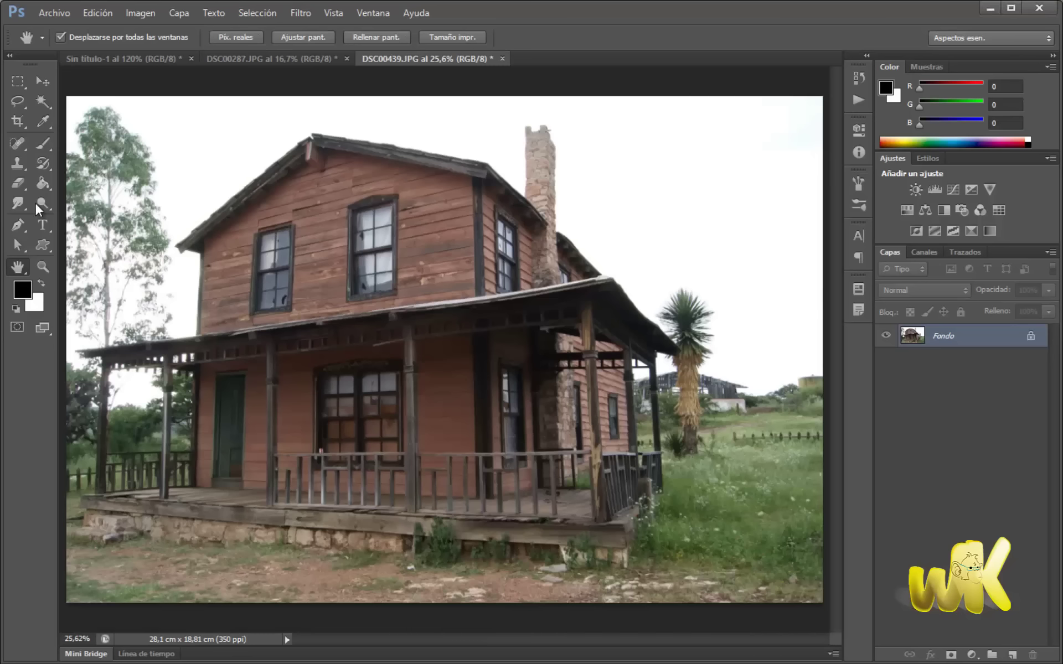
Activate the Clone Stamp tool for the house photo DSC00439.JPG and show the Clone Source settings
{"action": "left_click", "coordinate": [22, 167]}
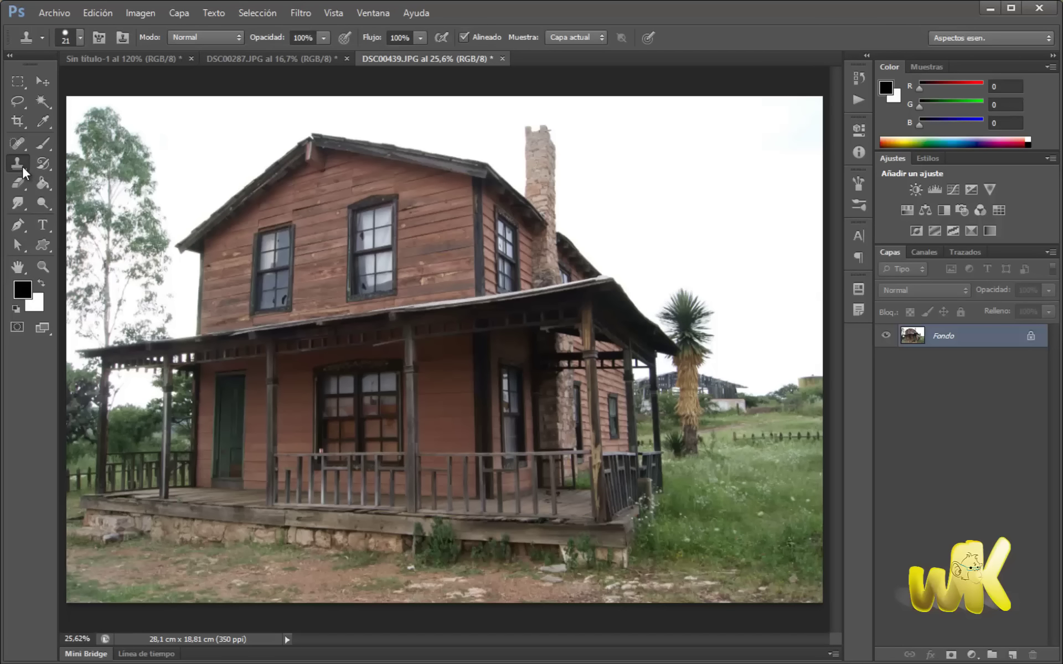
{"action": "left_click", "coordinate": [98, 38]}
{"action": "left_click", "coordinate": [815, 171]}
{"action": "left_click", "coordinate": [123, 37]}
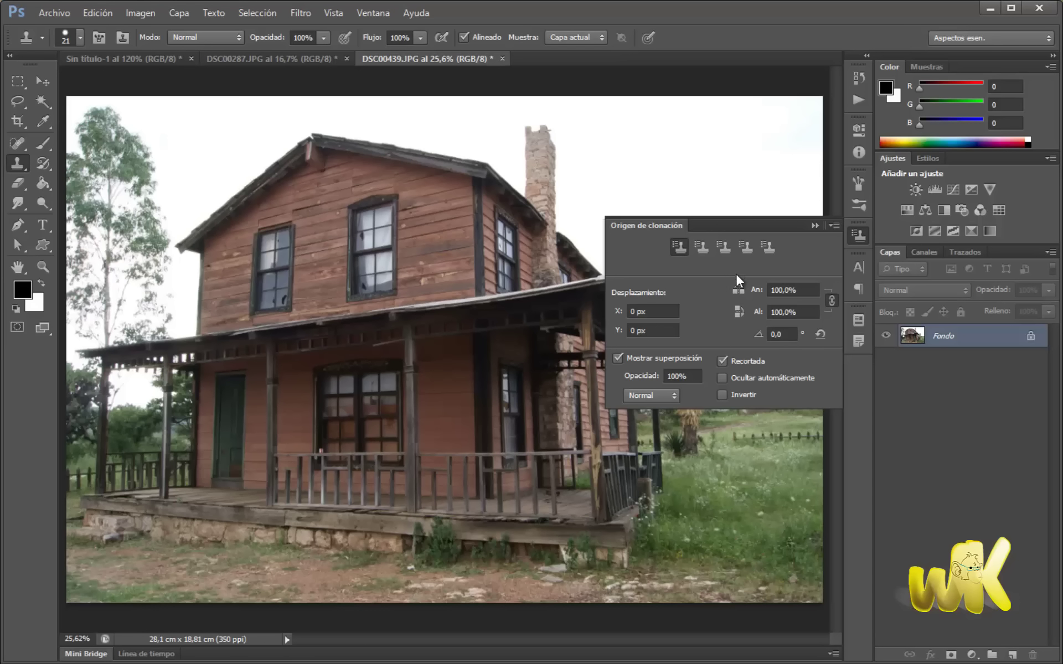
Enlarge the clone brush to 90 px, sample the middle upper-floor window's corner, clone a test dab at its edge and undo it
{"action": "key", "text": "bracketright"}
{"action": "key", "text": "bracketright"}
{"action": "key", "text": "bracketright"}
{"action": "key", "text": "bracketright"}
{"action": "key", "text": "bracketright"}
{"action": "key", "text": "bracketright"}
{"action": "key", "text": "bracketright"}
{"action": "left_click", "coordinate": [346, 203], "text": "alt"}
{"action": "left_click", "coordinate": [391, 234]}
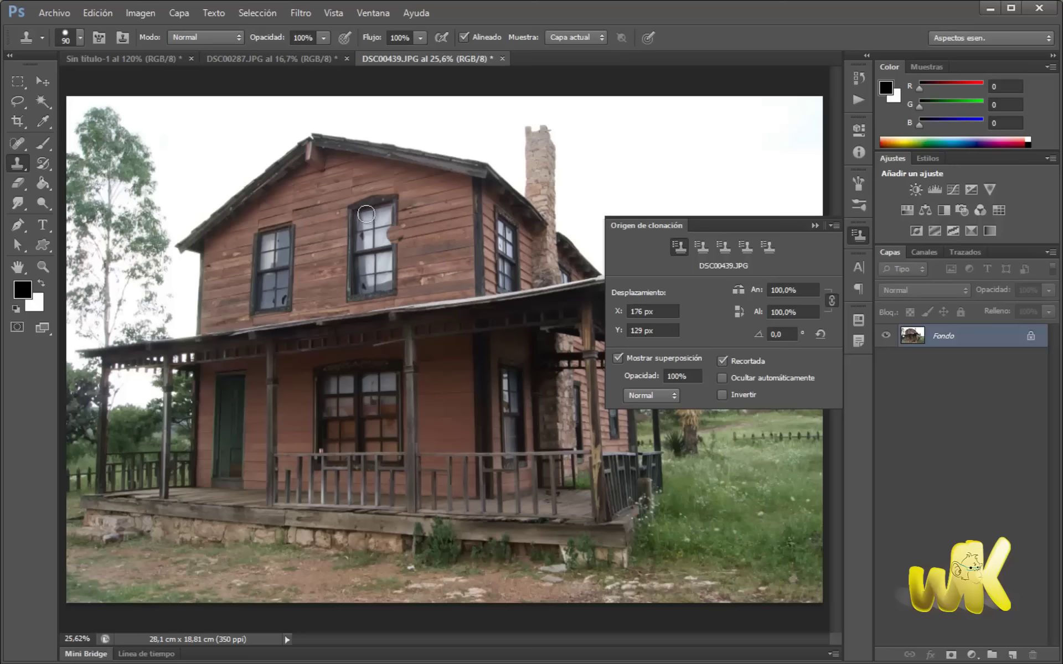
{"action": "key", "text": "ctrl+z"}
Resample the middle upper-floor window's upper-left corner and clone the window onto the wall beside it at full size and at 51% scale
{"action": "left_click", "coordinate": [349, 207], "text": "alt"}
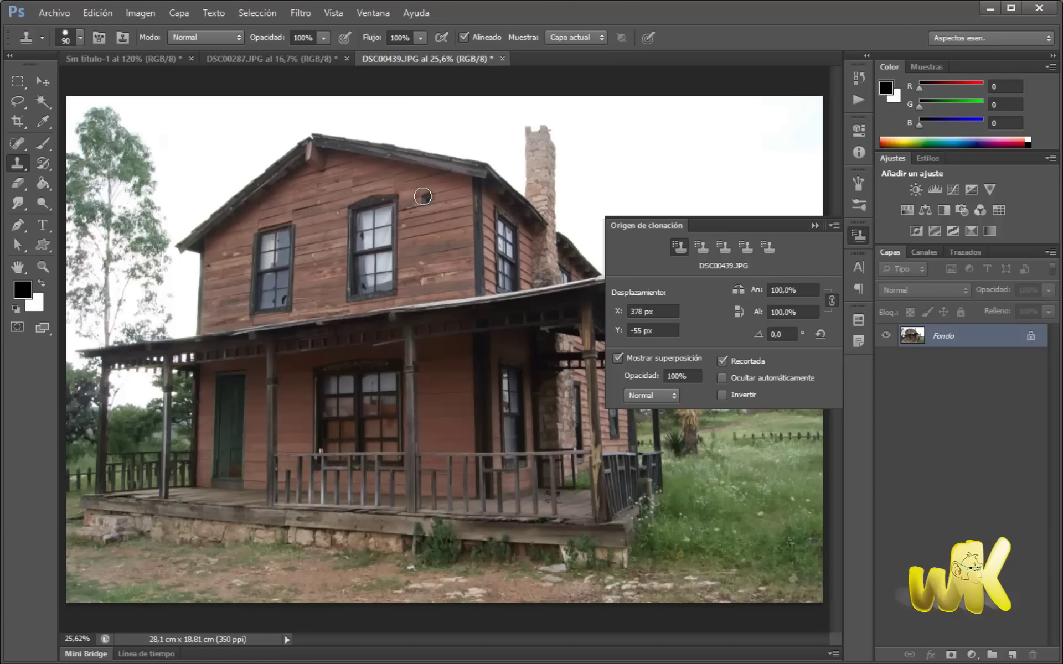
{"action": "mouse_move", "coordinate": [425, 199]}
{"action": "left_mouse_down"}
{"action": "mouse_move", "coordinate": [460, 194]}
{"action": "mouse_move", "coordinate": [427, 199]}
{"action": "mouse_move", "coordinate": [431, 293]}
{"action": "mouse_move", "coordinate": [426, 215]}
{"action": "mouse_move", "coordinate": [464, 194]}
{"action": "mouse_move", "coordinate": [463, 261]}
{"action": "mouse_move", "coordinate": [456, 277]}
{"action": "mouse_move", "coordinate": [444, 221]}
{"action": "mouse_move", "coordinate": [440, 280]}
{"action": "mouse_move", "coordinate": [468, 278]}
{"action": "left_mouse_up"}
{"action": "left_click_drag", "start_coordinate": [759, 299], "coordinate": [722, 293]}
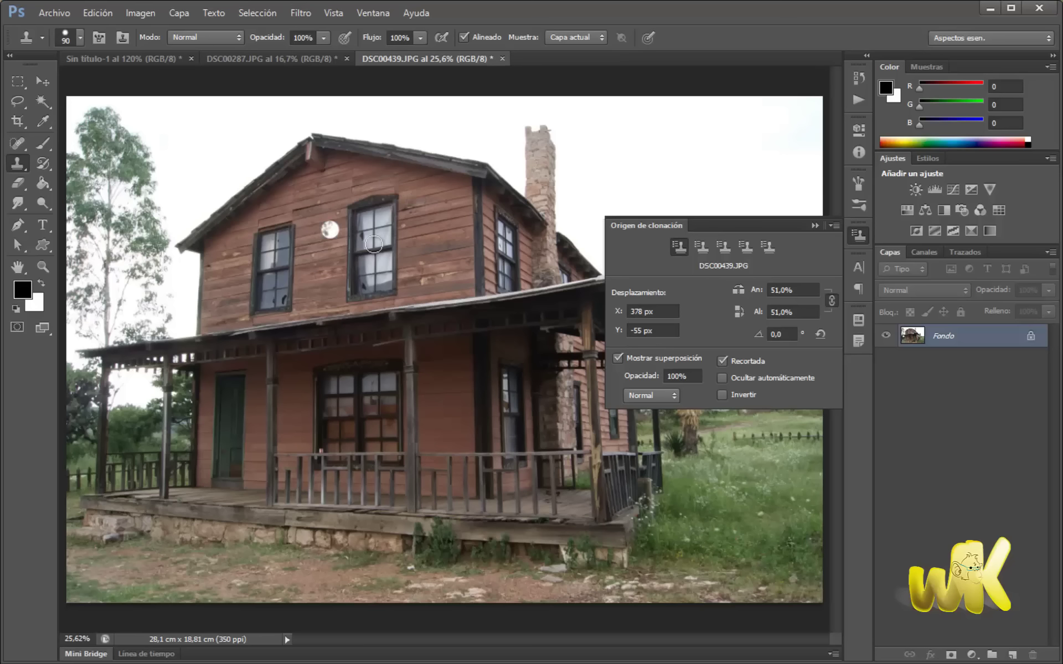
{"action": "left_click", "coordinate": [737, 289]}
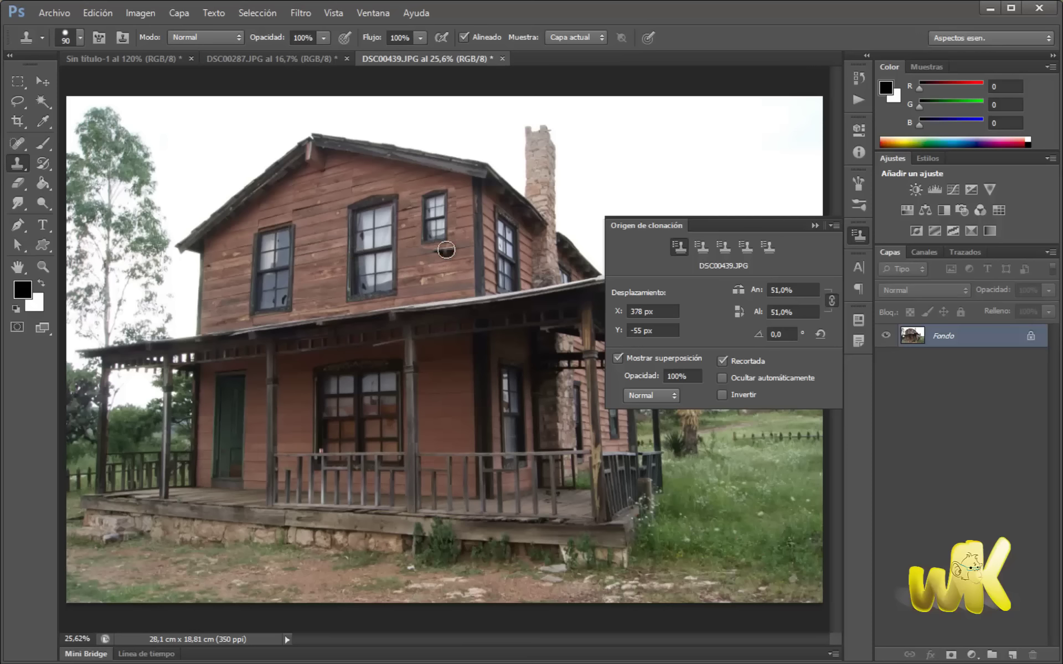
{"action": "left_click", "coordinate": [512, 231]}
Reset the clone source transform, set only its width to 50% and clone a narrow window onto the upper wall
{"action": "left_click", "coordinate": [820, 334]}
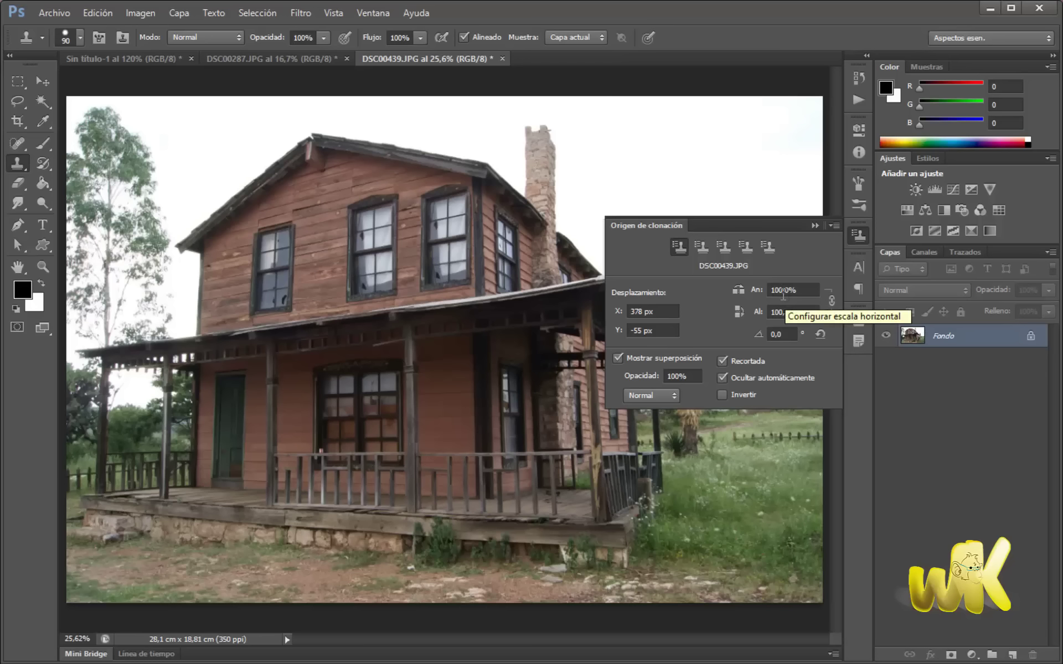
{"action": "type", "text": "50"}
{"action": "key", "text": "Return"}
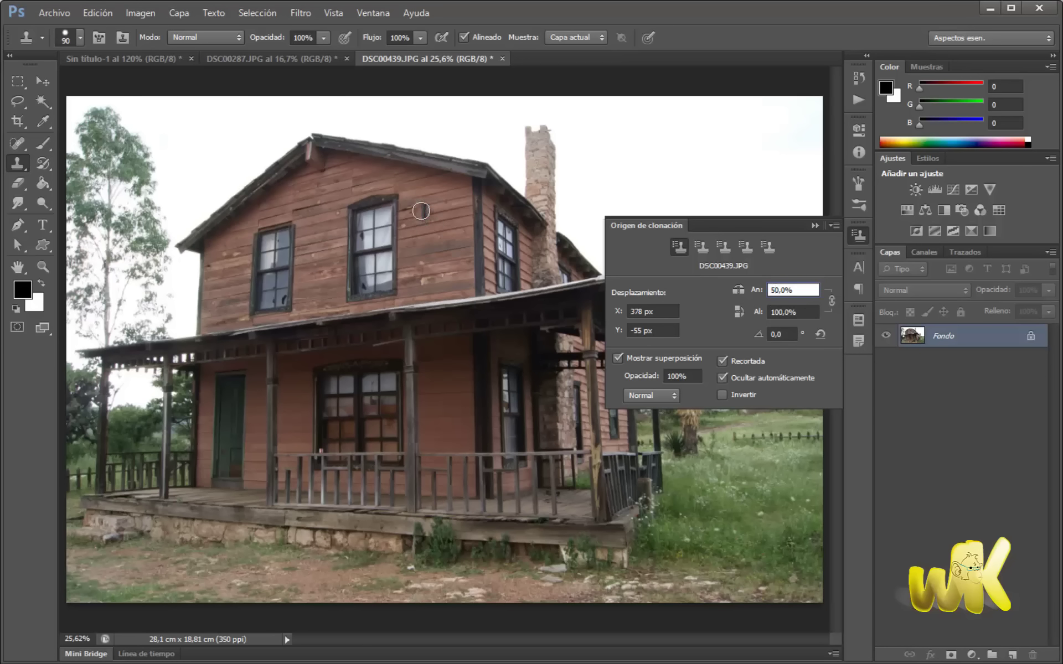
{"action": "mouse_move", "coordinate": [417, 211]}
{"action": "left_mouse_down"}
{"action": "mouse_move", "coordinate": [435, 216]}
{"action": "mouse_move", "coordinate": [442, 255]}
{"action": "left_mouse_up"}
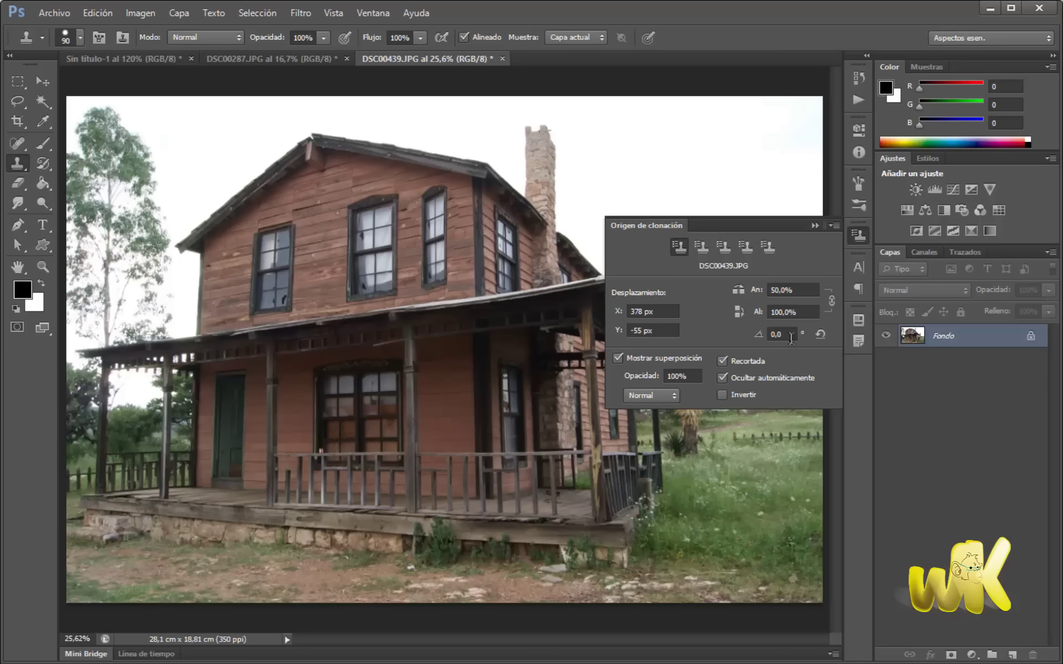